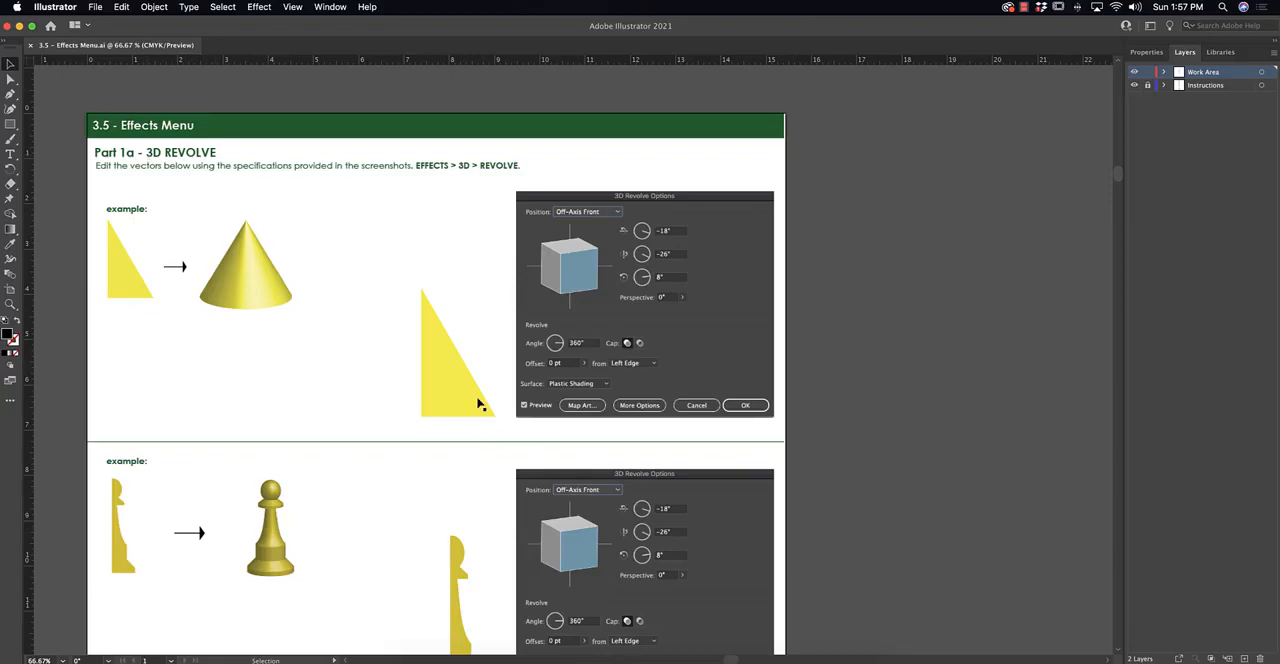
Start the 3D Revolve effect on the large yellow triangle and move its options dialog clear of the artwork.
{"action": "left_click", "coordinate": [445, 378]}
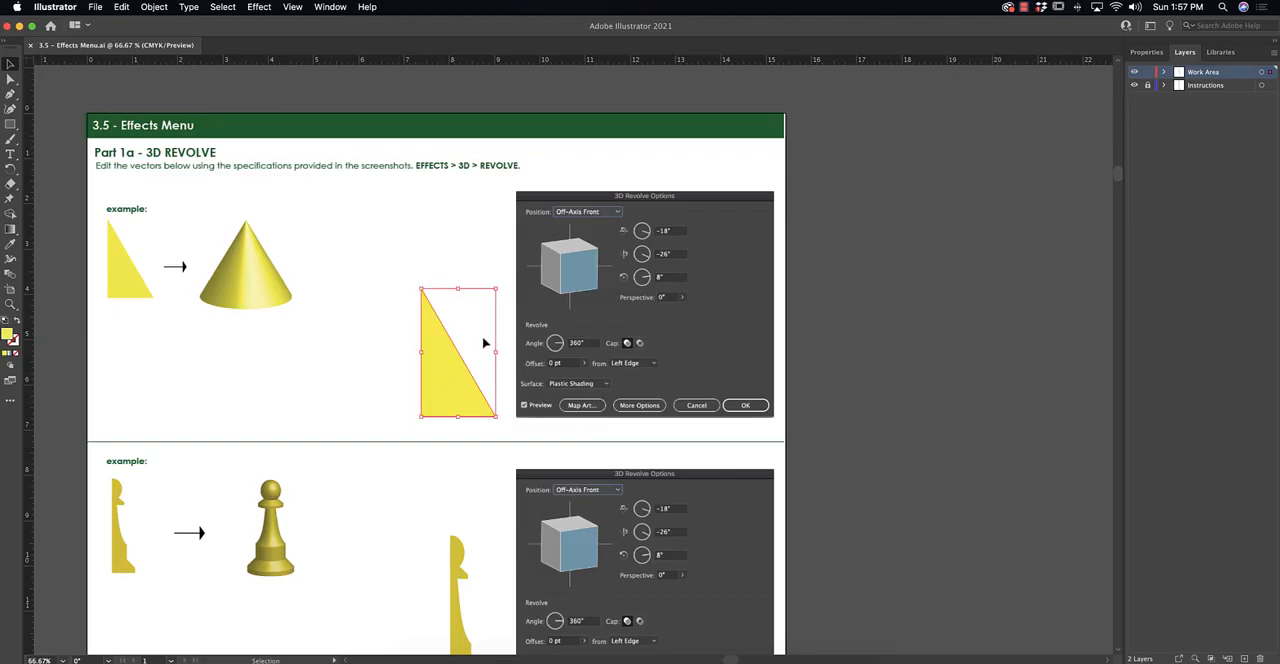
{"action": "scroll", "coordinate": [484, 343], "scroll_direction": "left", "scroll_amount": 1}
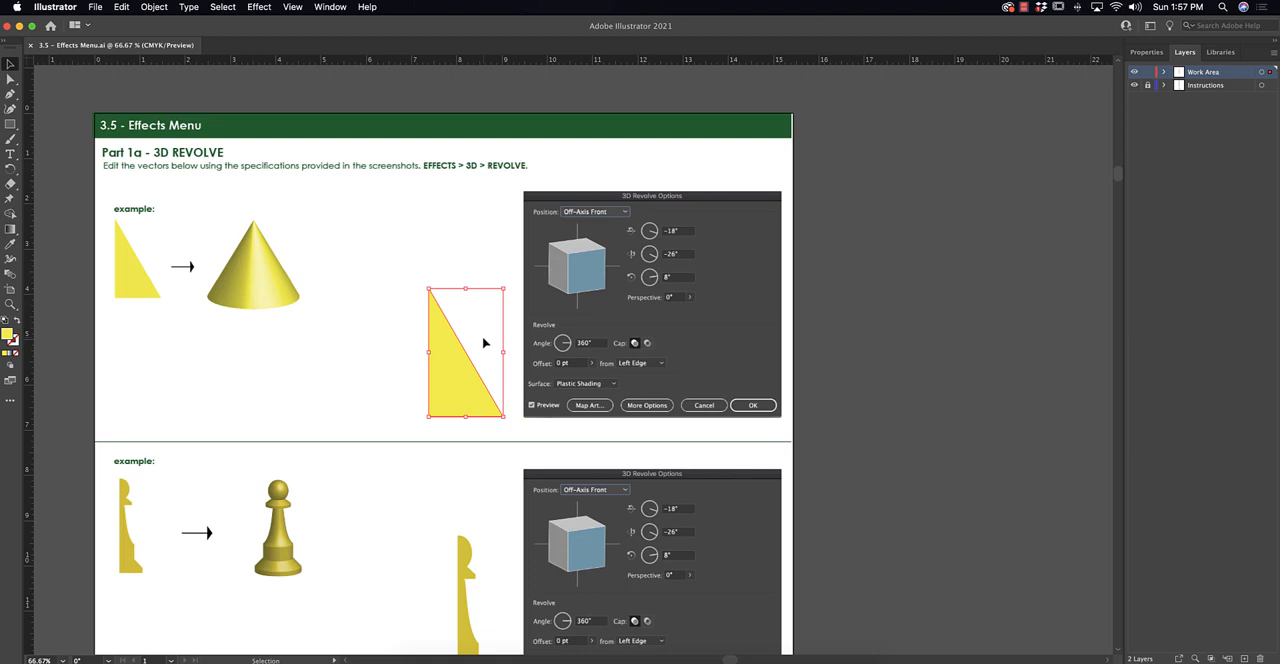
{"action": "left_click", "coordinate": [258, 8]}
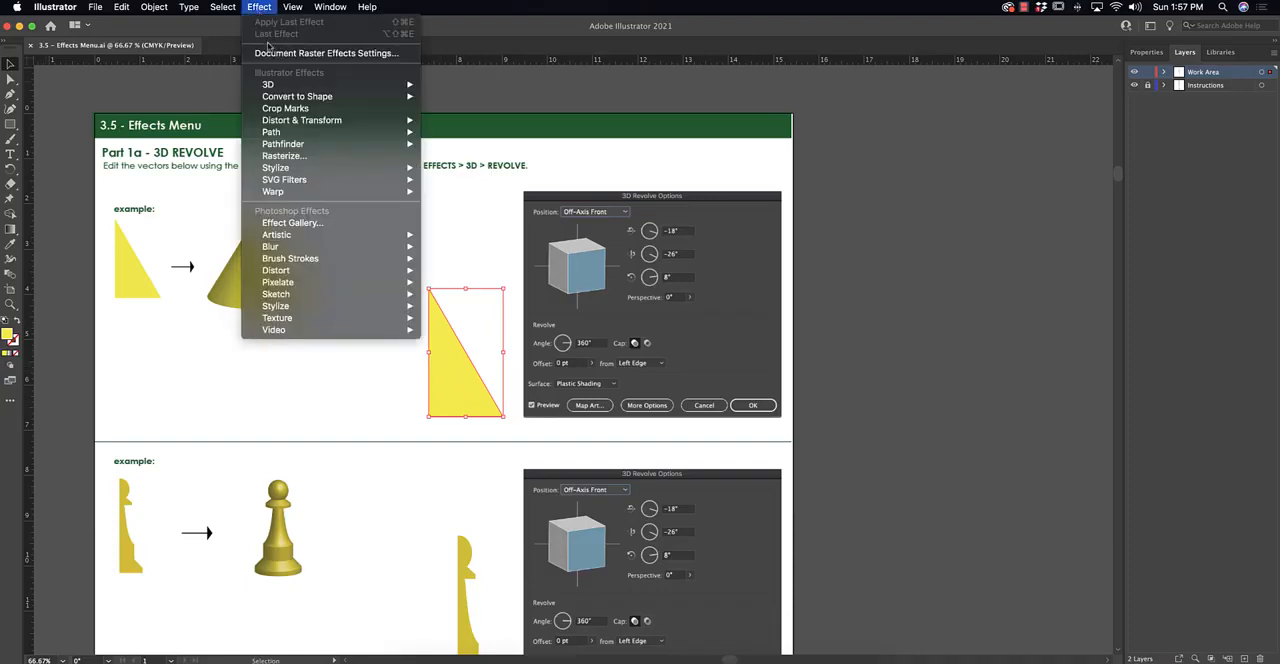
{"action": "mouse_move", "coordinate": [270, 86]}
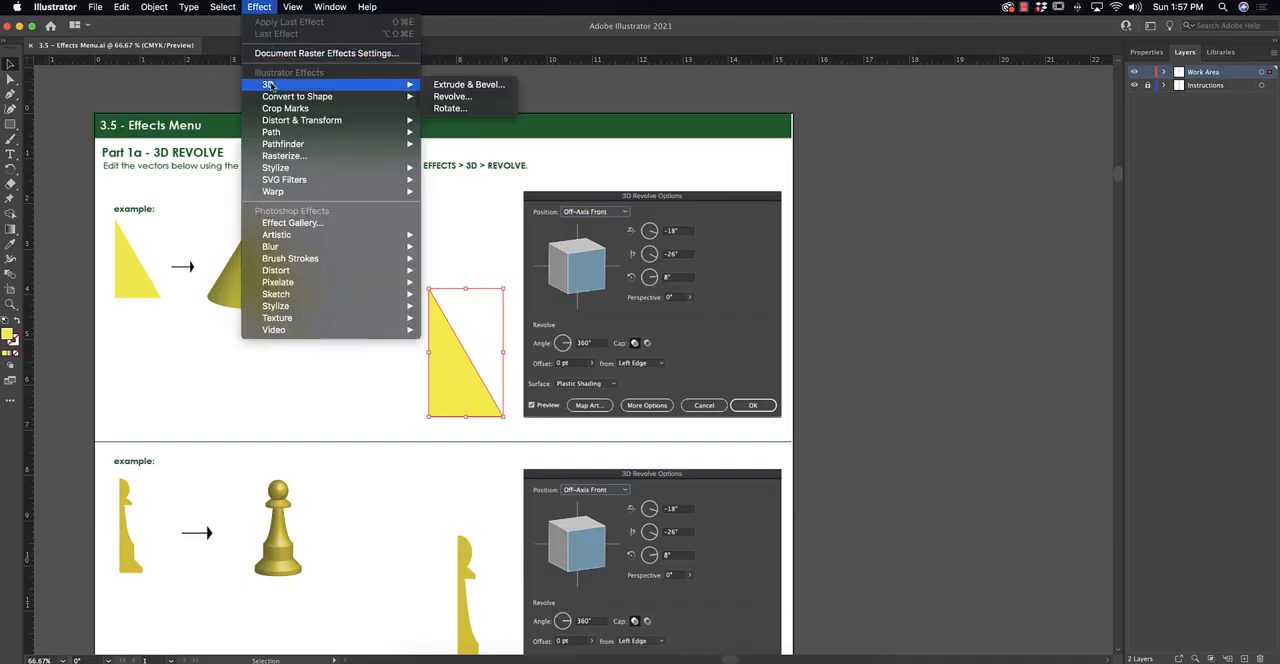
{"action": "left_click", "coordinate": [450, 96]}
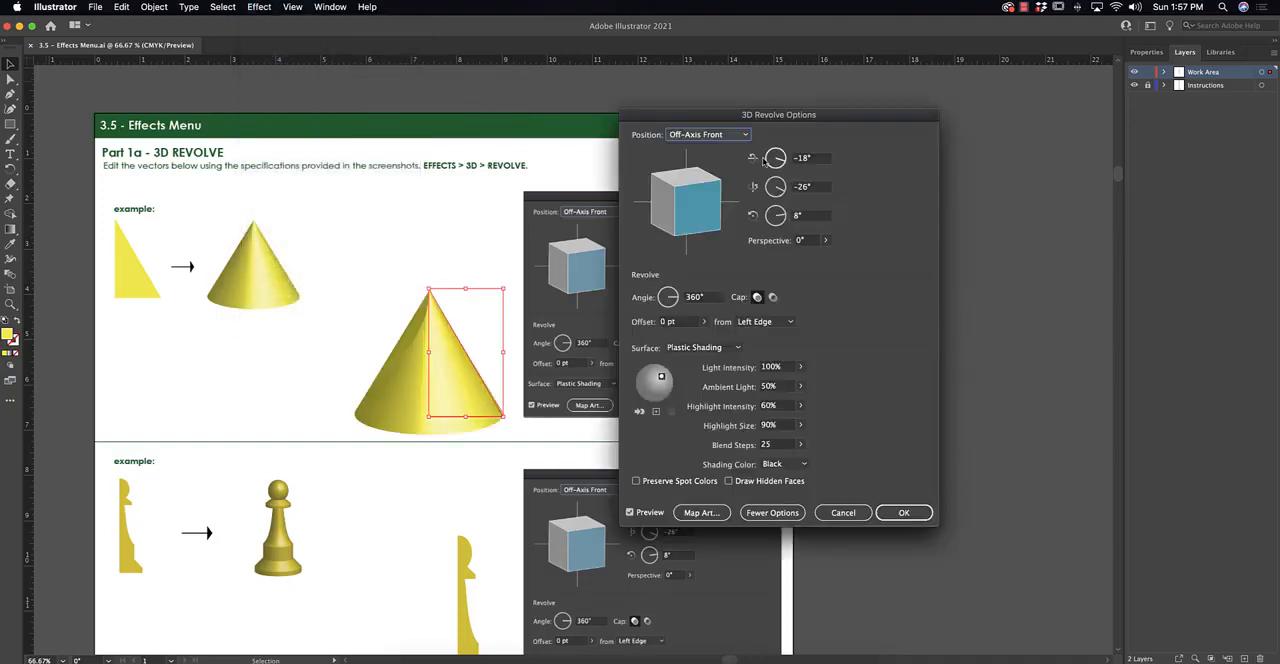
{"action": "left_click_drag", "start_coordinate": [780, 123], "coordinate": [980, 112]}
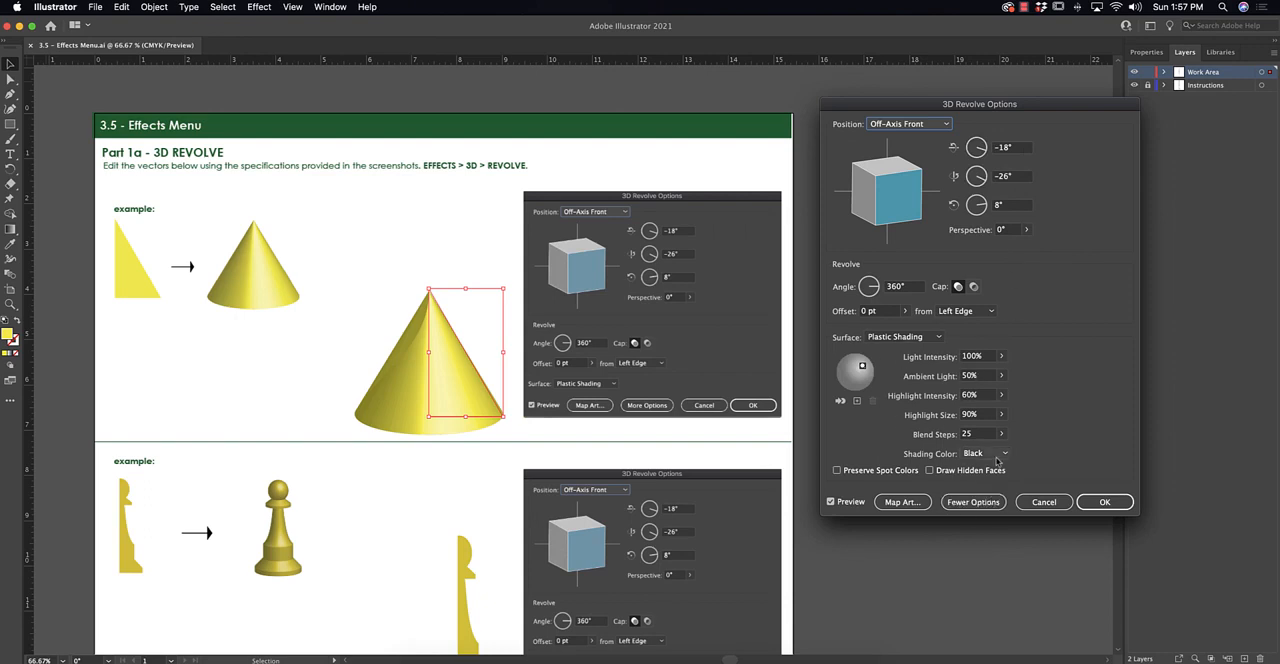
Show fewer options and apply the revolve with the Off-Axis Front position, a 360° angle and Plastic Shading.
{"action": "left_click", "coordinate": [966, 506]}
{"action": "left_click", "coordinate": [974, 364]}
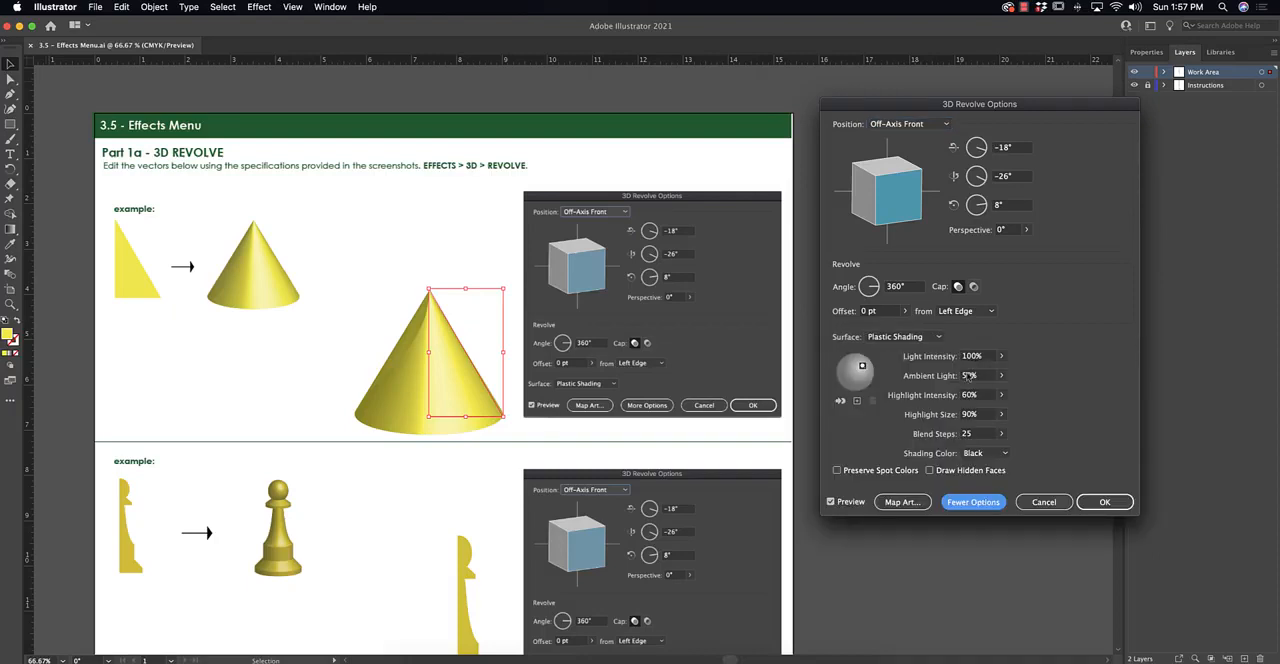
{"action": "left_click", "coordinate": [964, 504]}
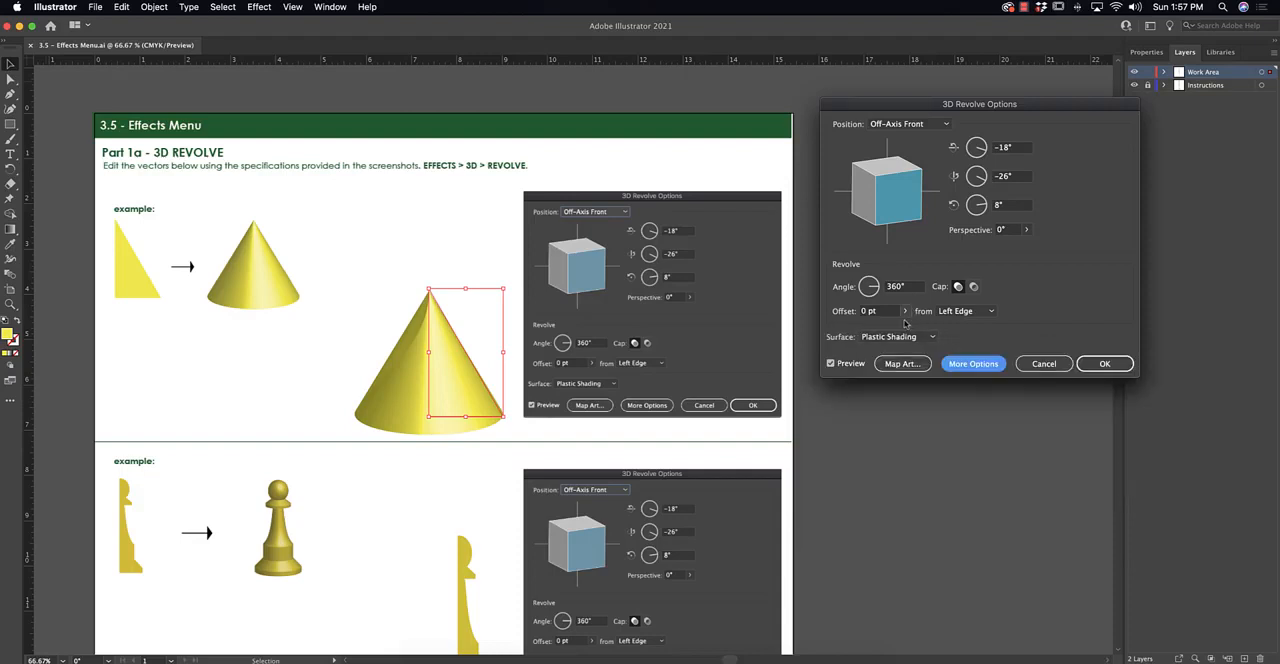
{"action": "left_click", "coordinate": [1104, 363]}
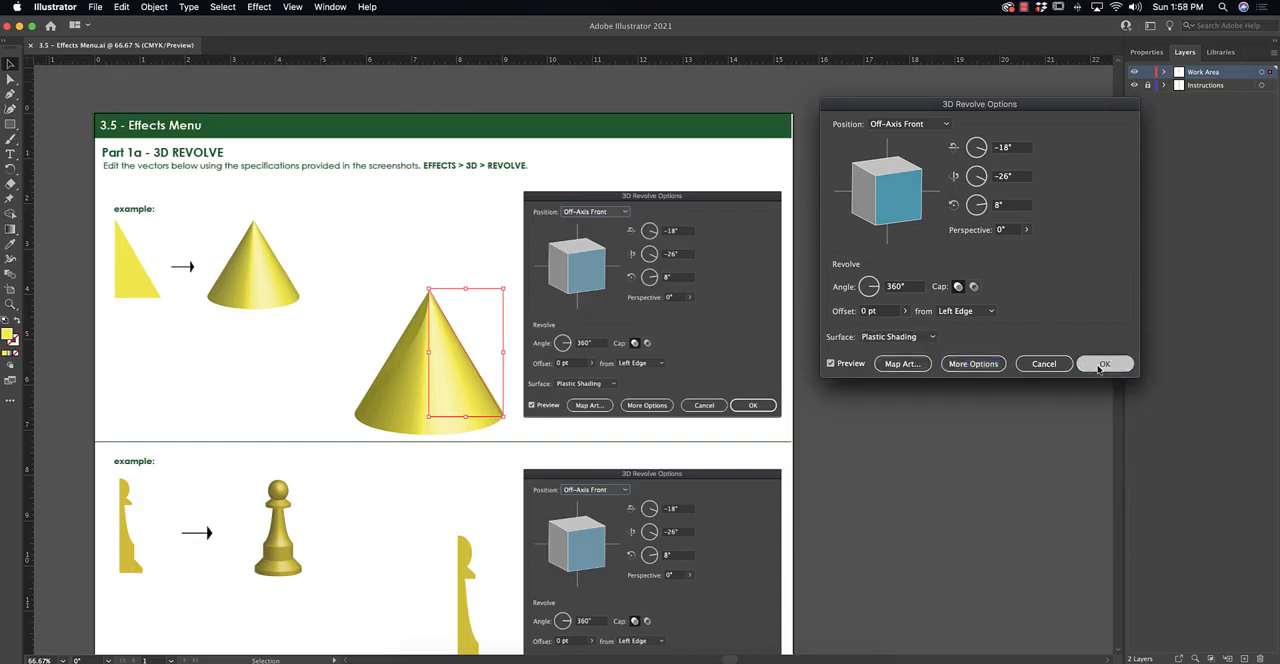
{"action": "left_click", "coordinate": [996, 416]}
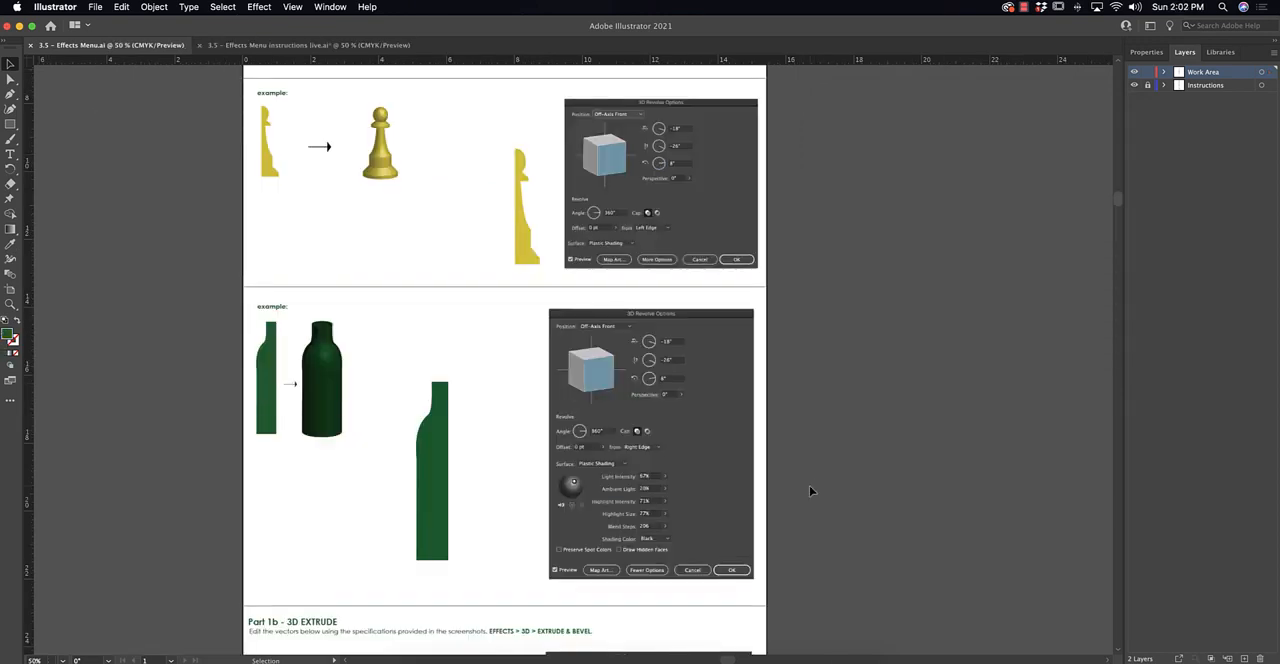
Examine the remaining 3D Revolve exercises and the Part 1b Extrude and Part 1c Rotate sections of the worksheet.
{"action": "scroll", "coordinate": [809, 485], "scroll_direction": "down", "scroll_amount": 5}
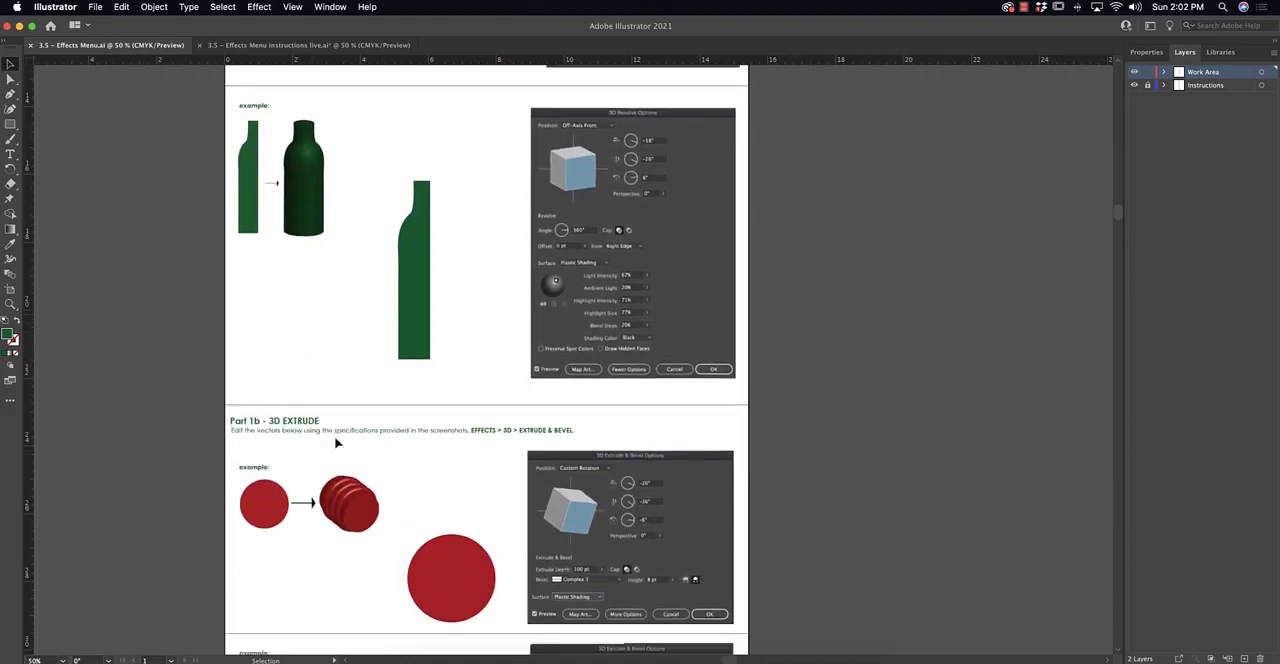
{"action": "scroll", "coordinate": [335, 440], "scroll_direction": "down", "scroll_amount": 7}
{"action": "scroll", "coordinate": [335, 441], "scroll_direction": "down", "scroll_amount": 2}
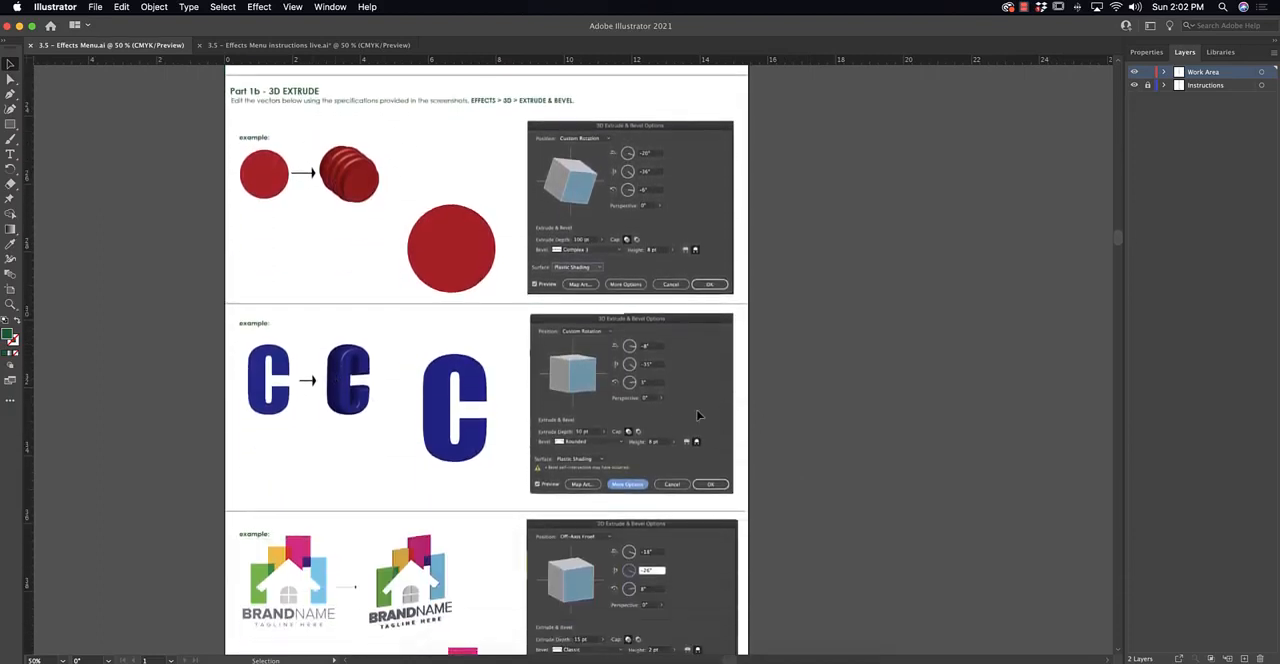
{"action": "key", "text": "super+plus"}
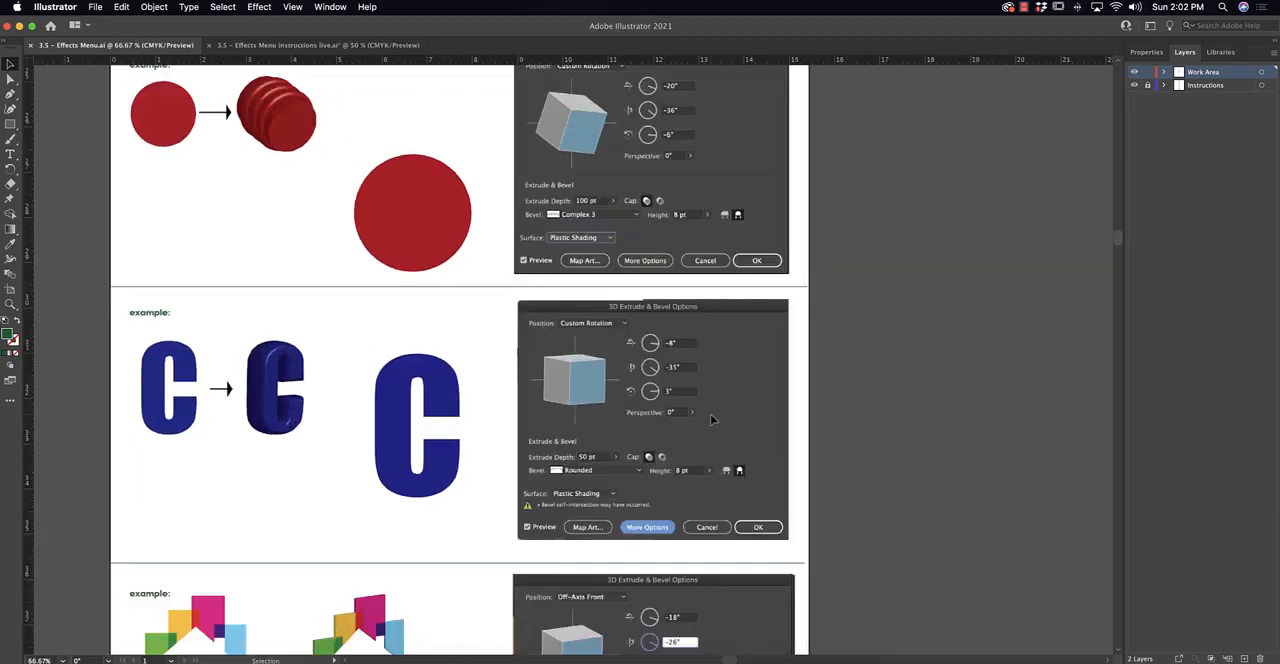
{"action": "left_click_drag", "start_coordinate": [826, 245], "coordinate": [852, 314]}
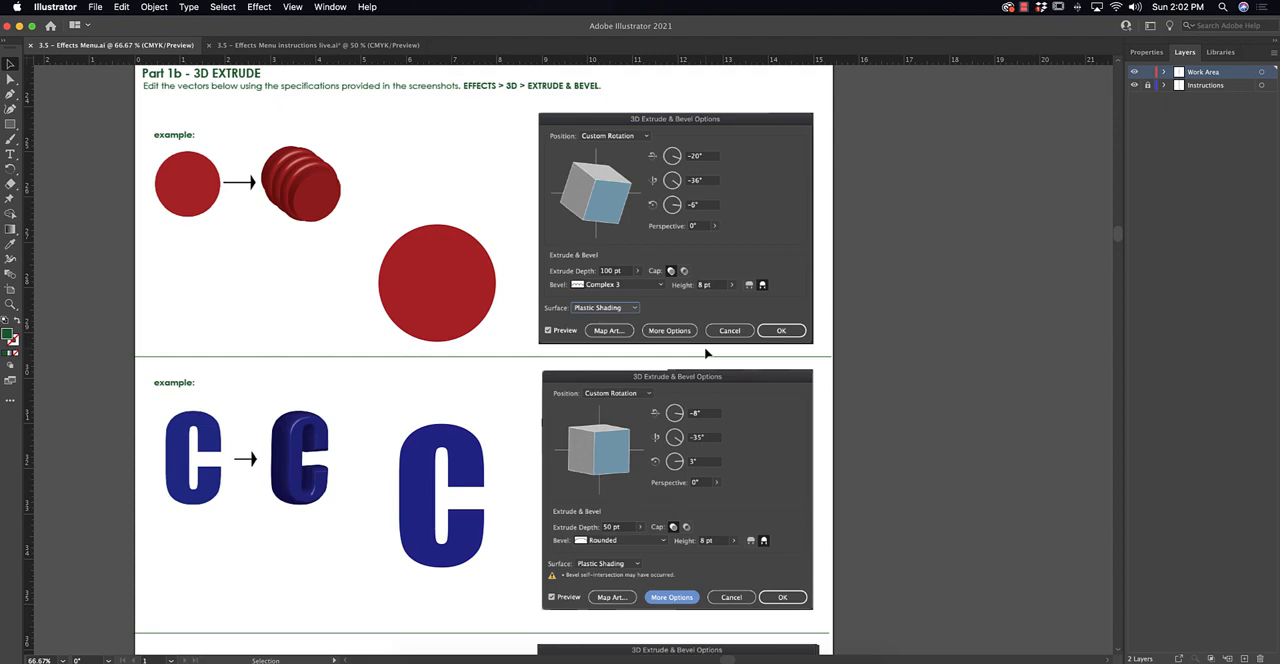
{"action": "scroll", "coordinate": [706, 353], "scroll_direction": "down", "scroll_amount": 12}
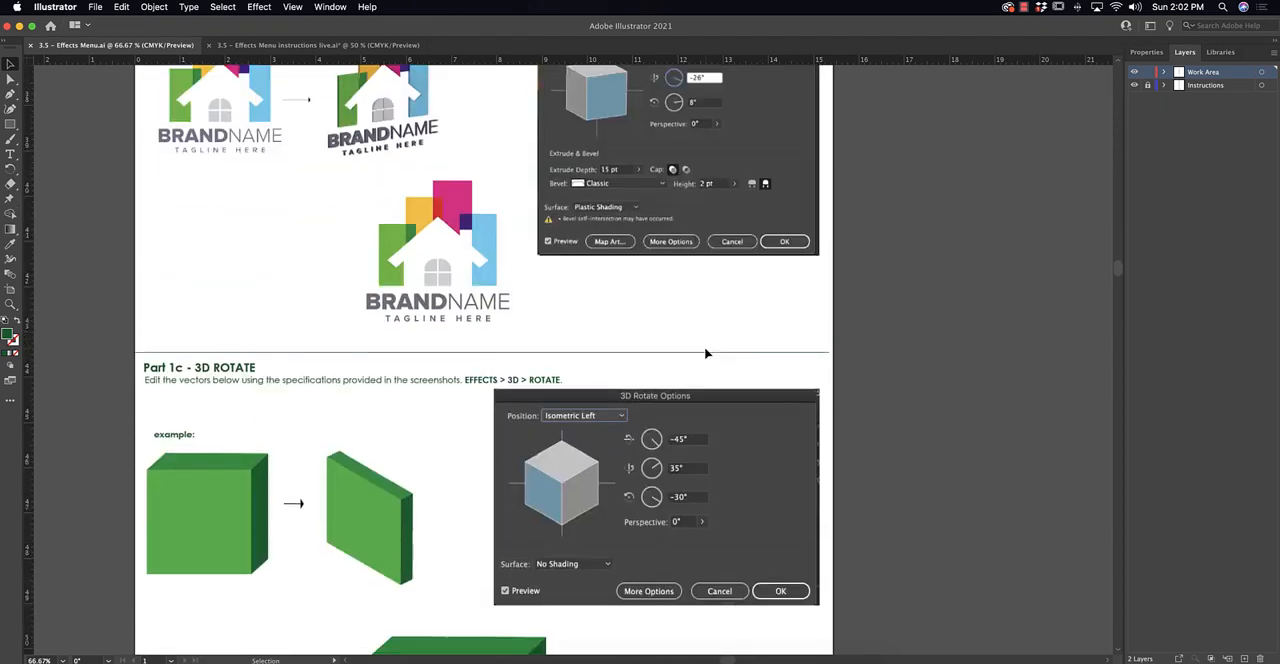
{"action": "scroll", "coordinate": [706, 353], "scroll_direction": "down", "scroll_amount": 10}
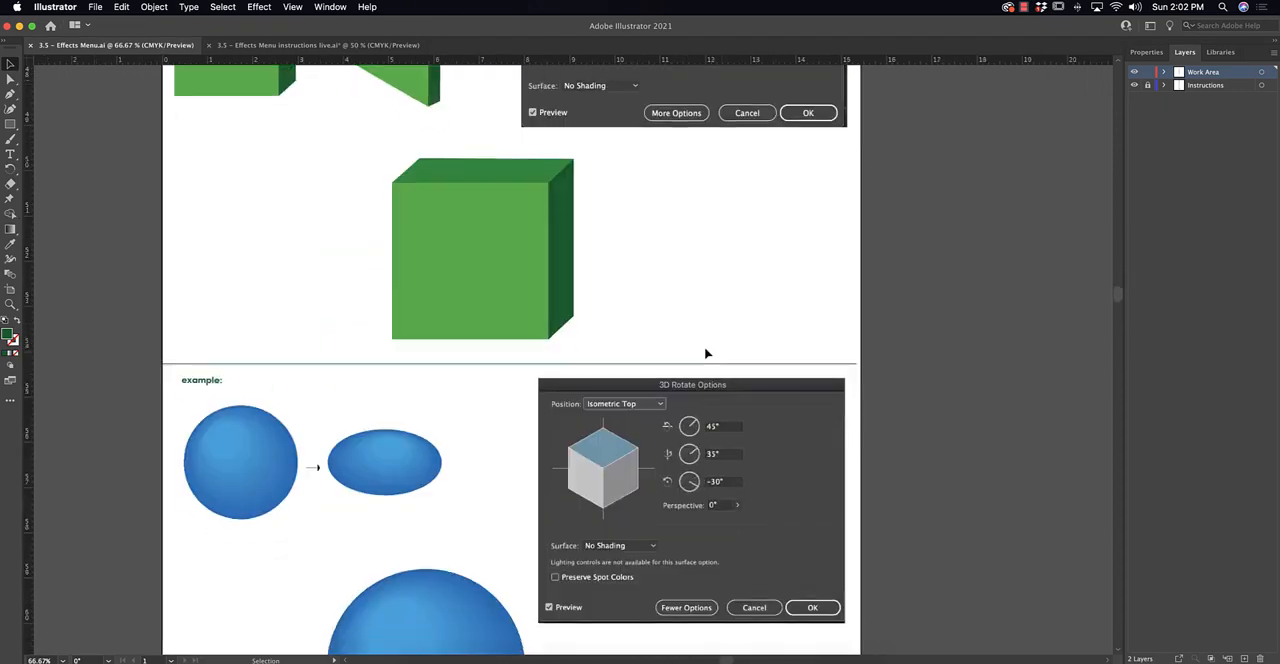
{"action": "scroll", "coordinate": [705, 353], "scroll_direction": "down", "scroll_amount": 8}
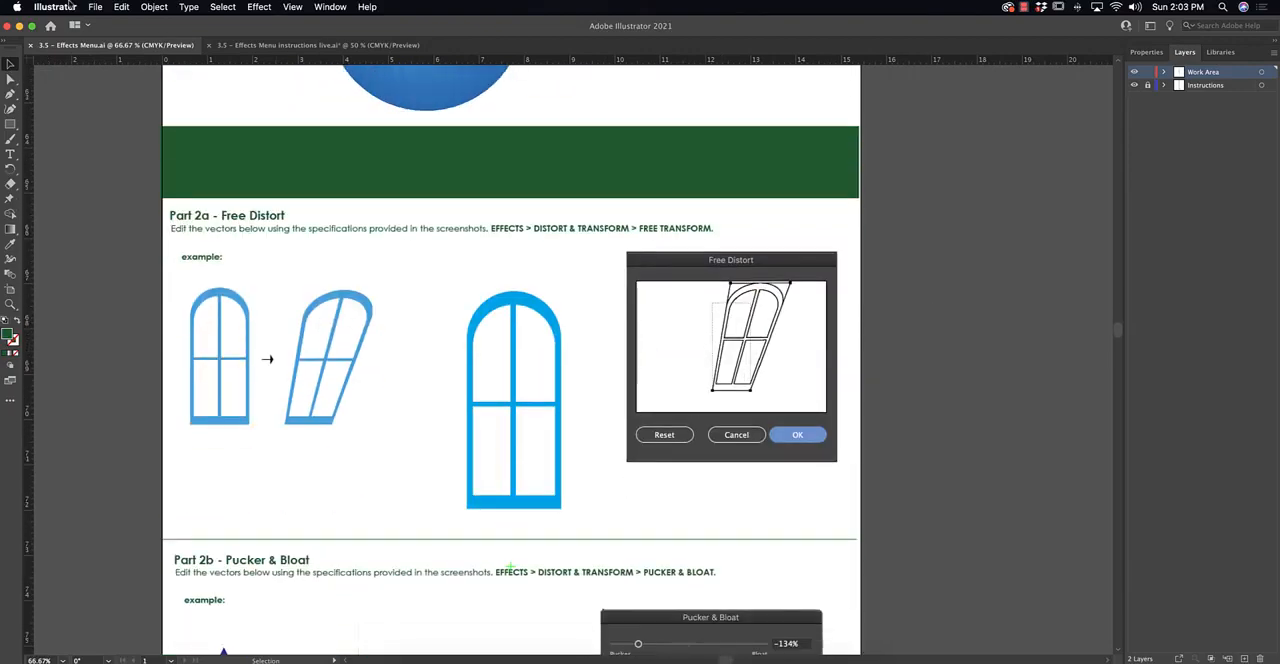
{"action": "left_click", "coordinate": [259, 7]}
{"action": "mouse_move", "coordinate": [344, 121]}
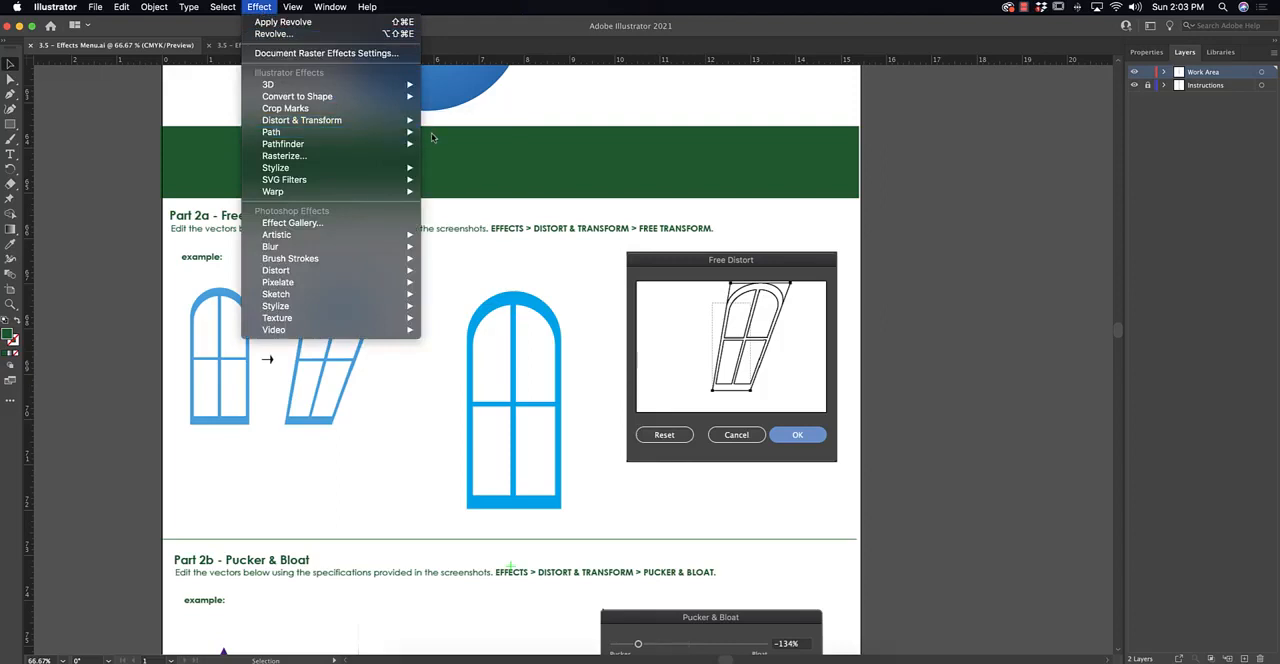
{"action": "left_click", "coordinate": [487, 122]}
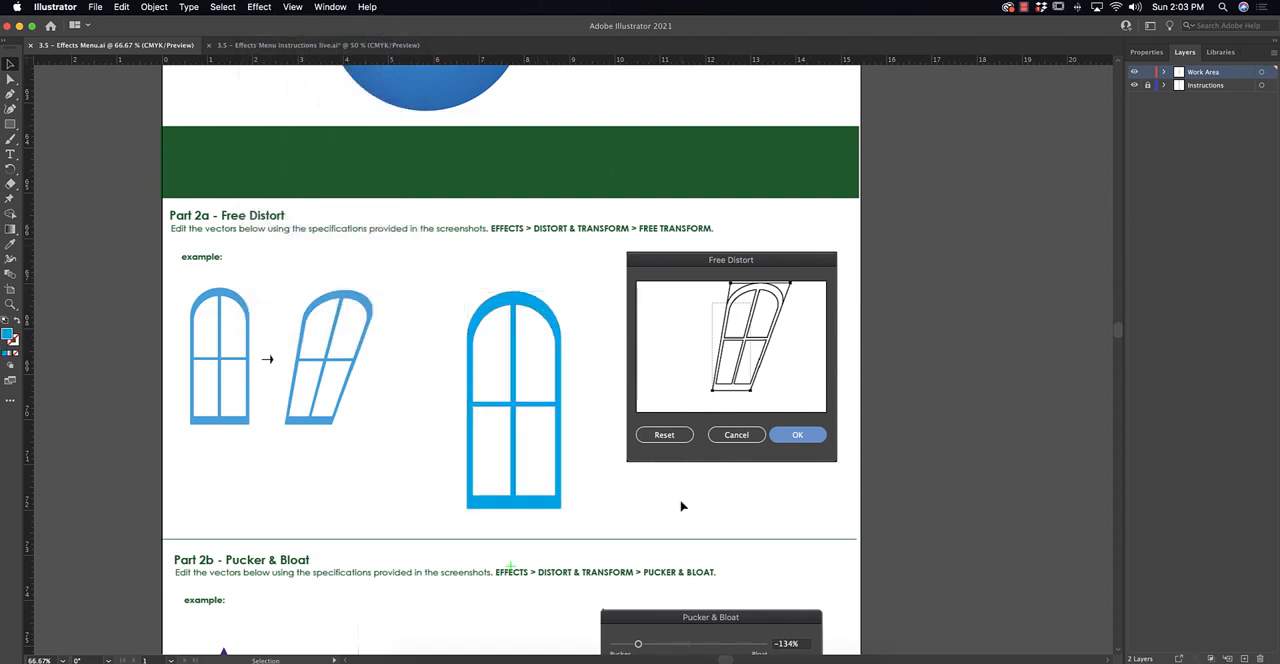
Review the Distort & Transform exercises from Pucker & Bloat to ZigZag and the chess piece Extension/Challenge.
{"action": "scroll", "coordinate": [682, 506], "scroll_direction": "down", "scroll_amount": 5}
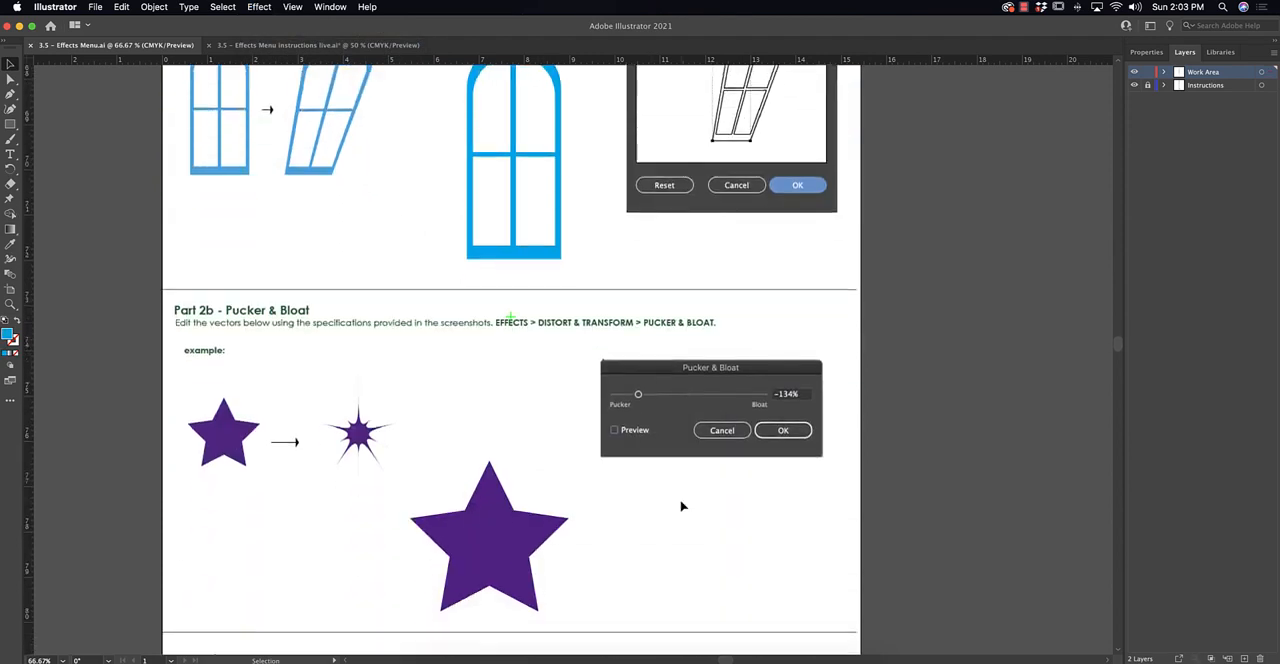
{"action": "scroll", "coordinate": [682, 506], "scroll_direction": "down", "scroll_amount": 4}
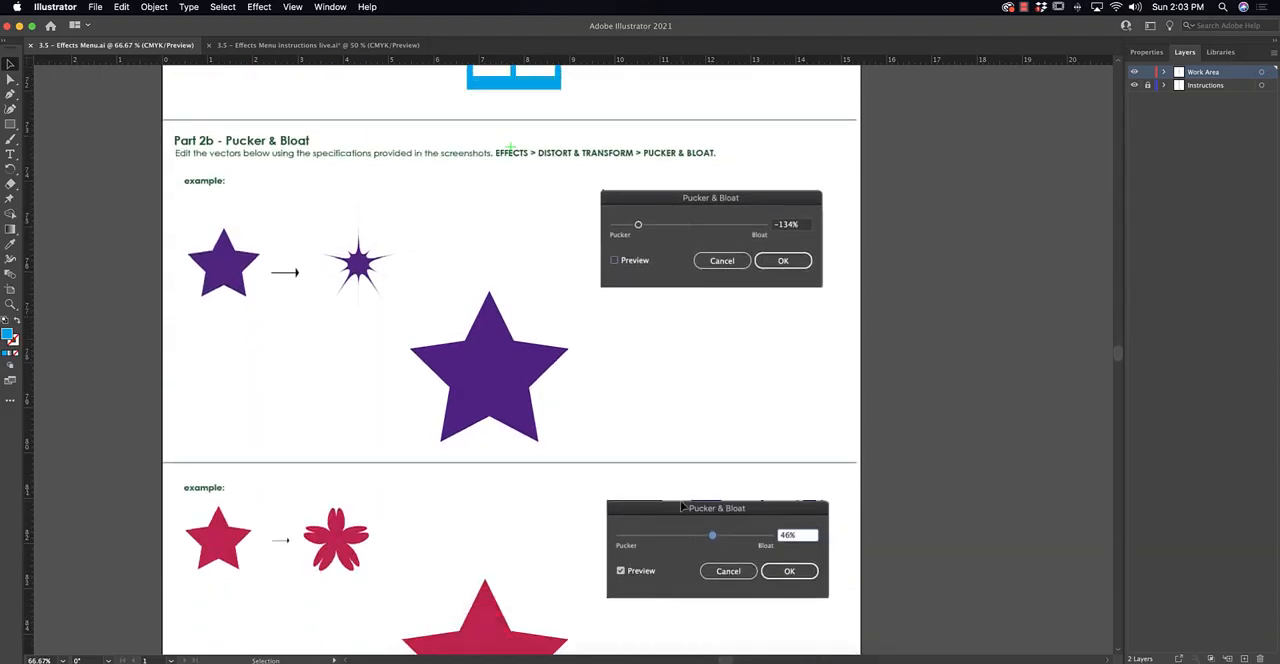
{"action": "scroll", "coordinate": [682, 506], "scroll_direction": "down", "scroll_amount": 4}
{"action": "scroll", "coordinate": [682, 506], "scroll_direction": "down", "scroll_amount": 4}
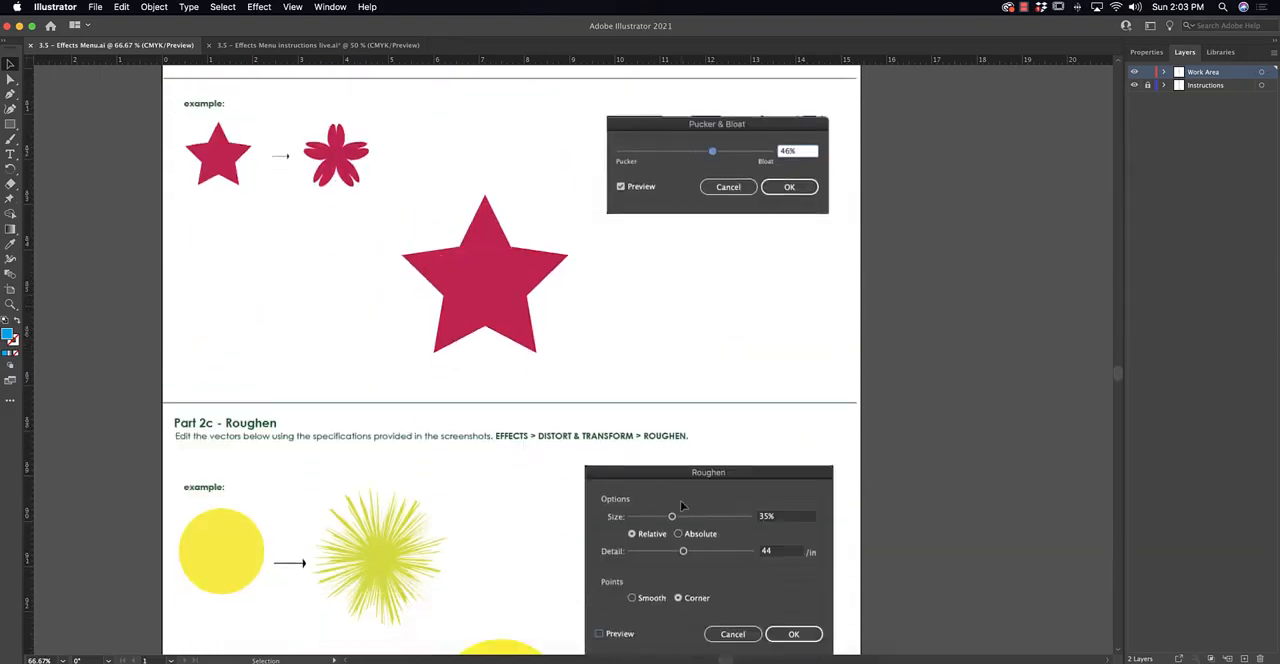
{"action": "scroll", "coordinate": [682, 506], "scroll_direction": "down", "scroll_amount": 13}
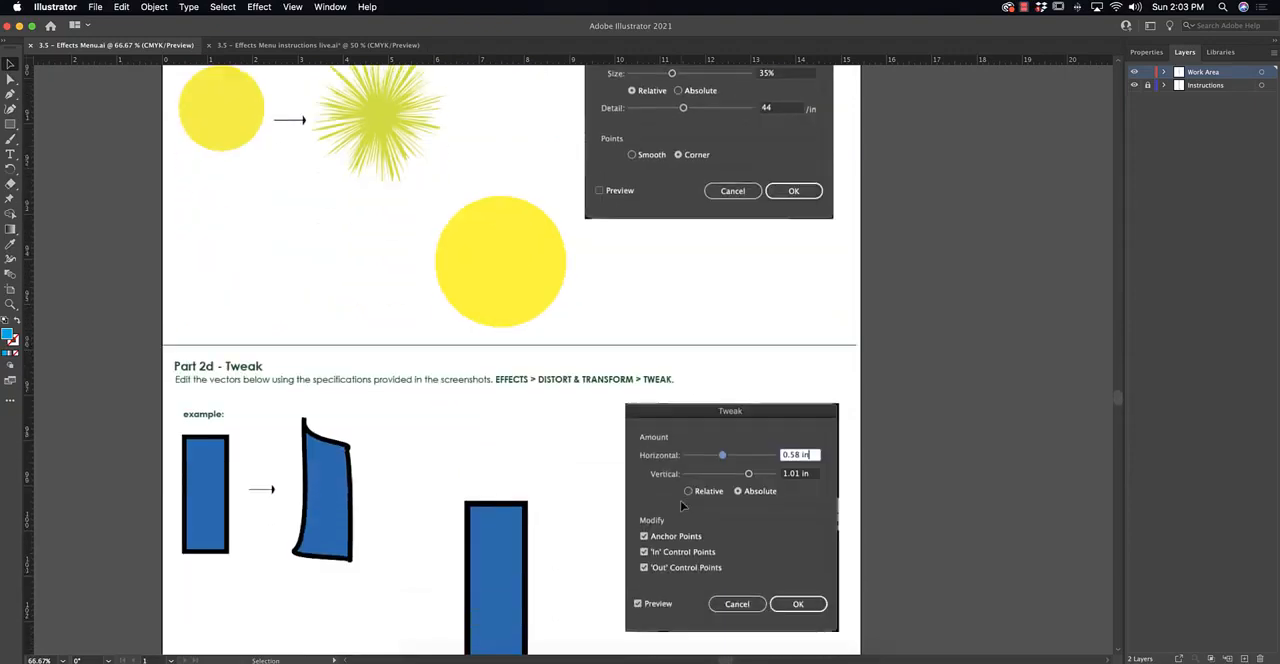
{"action": "scroll", "coordinate": [682, 506], "scroll_direction": "down", "scroll_amount": 16}
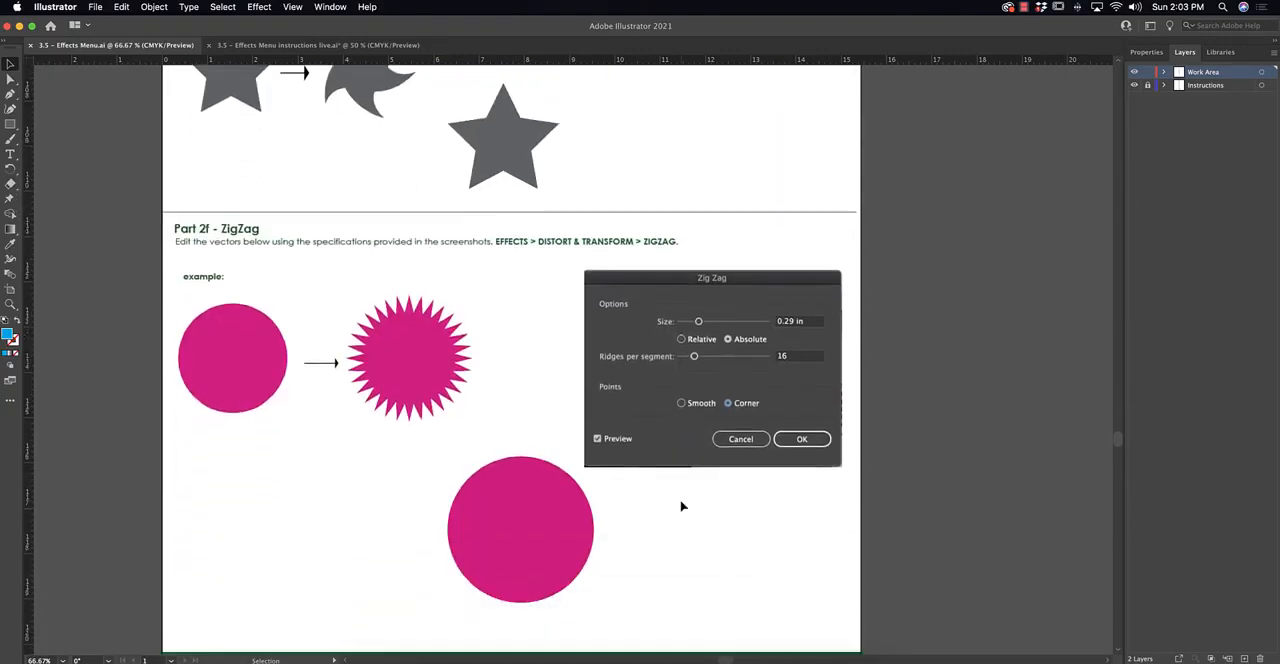
{"action": "scroll", "coordinate": [682, 506], "scroll_direction": "down", "scroll_amount": 5}
{"action": "scroll", "coordinate": [682, 506], "scroll_direction": "up", "scroll_amount": 4}
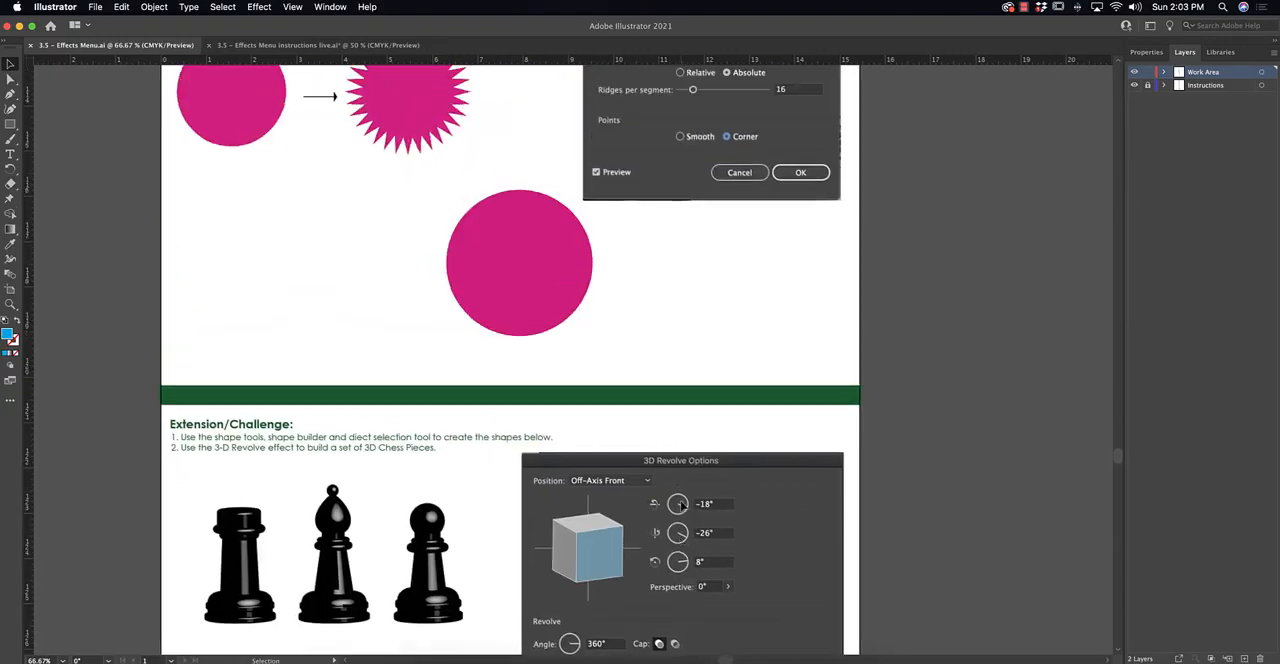
{"action": "scroll", "coordinate": [682, 506], "scroll_direction": "down", "scroll_amount": 3}
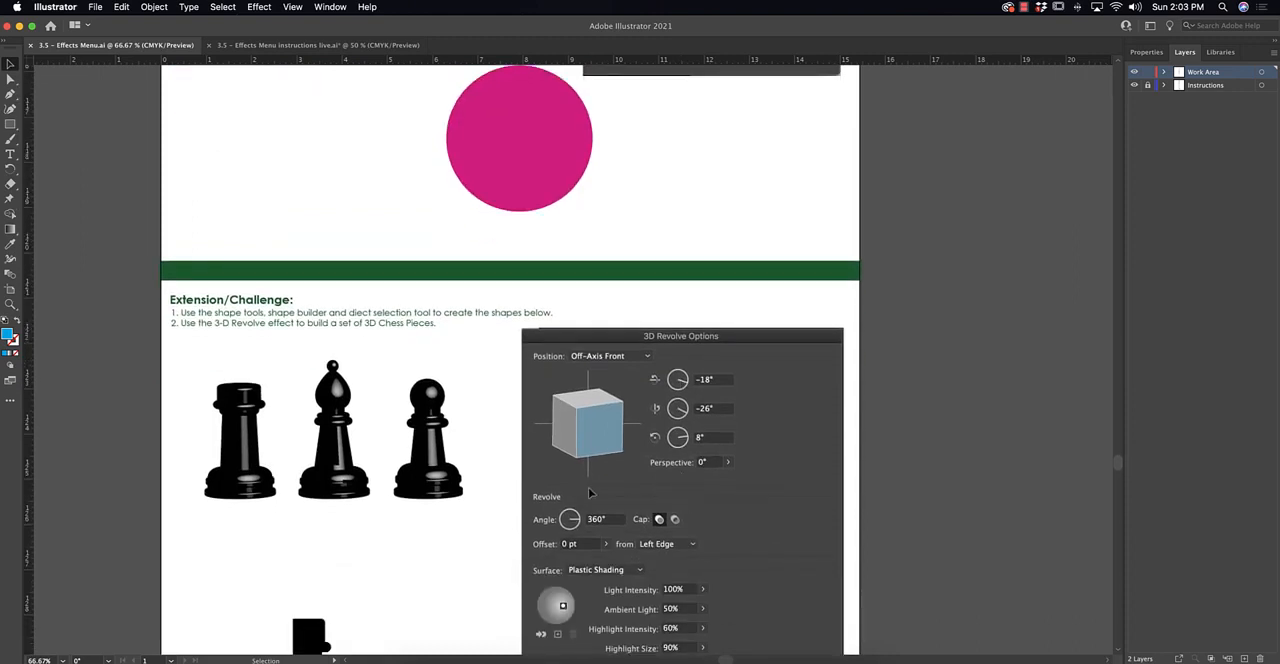
{"action": "scroll", "coordinate": [590, 492], "scroll_direction": "down", "scroll_amount": 4}
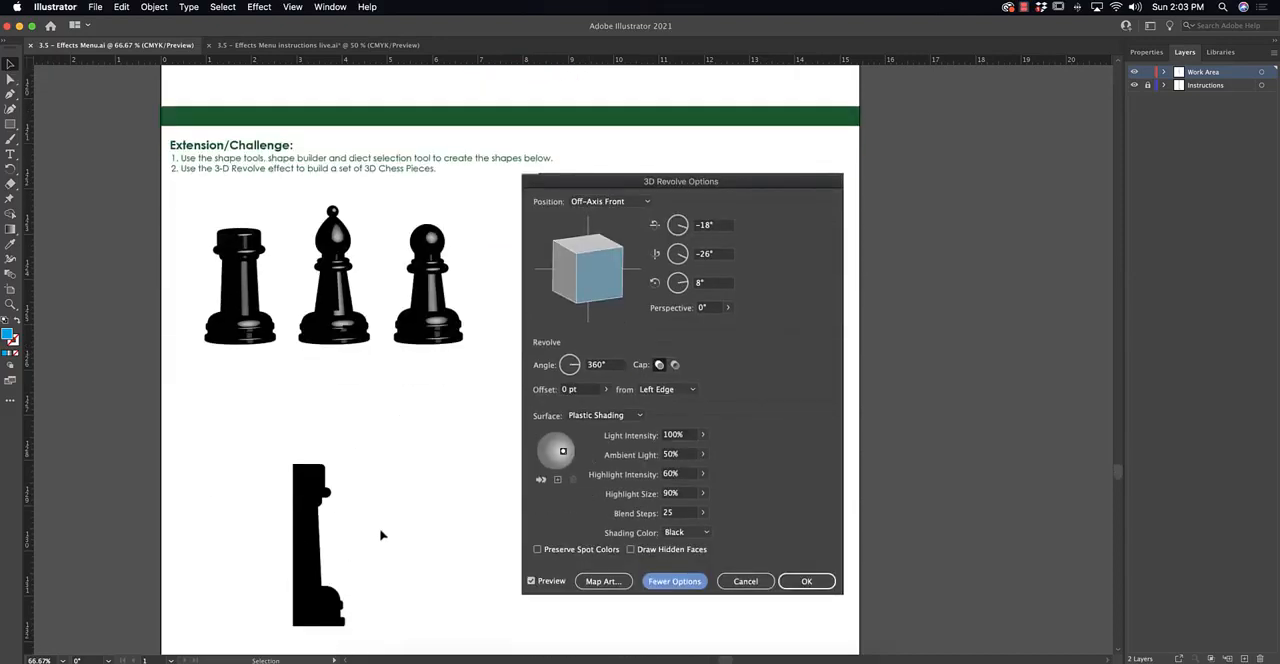
Draw a blue rectangle with rounded corners over the head of the black half-rook profile.
{"action": "key", "text": "super+1"}
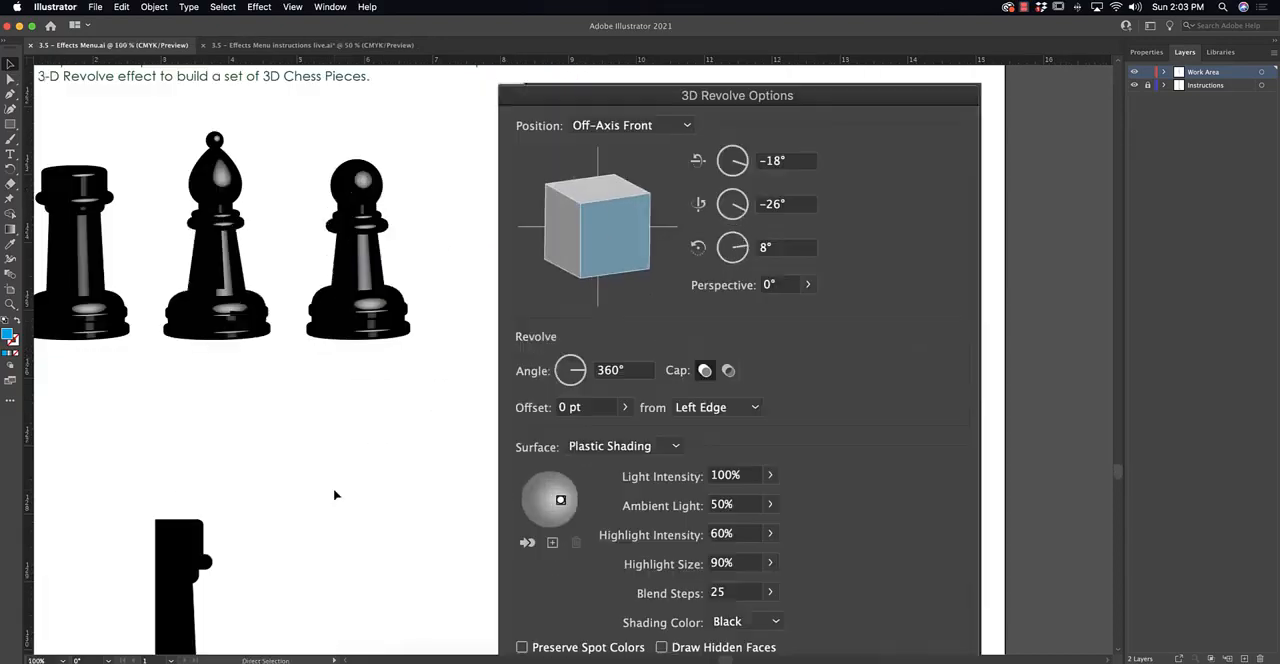
{"action": "left_click_drag", "start_coordinate": [366, 506], "coordinate": [485, 357]}
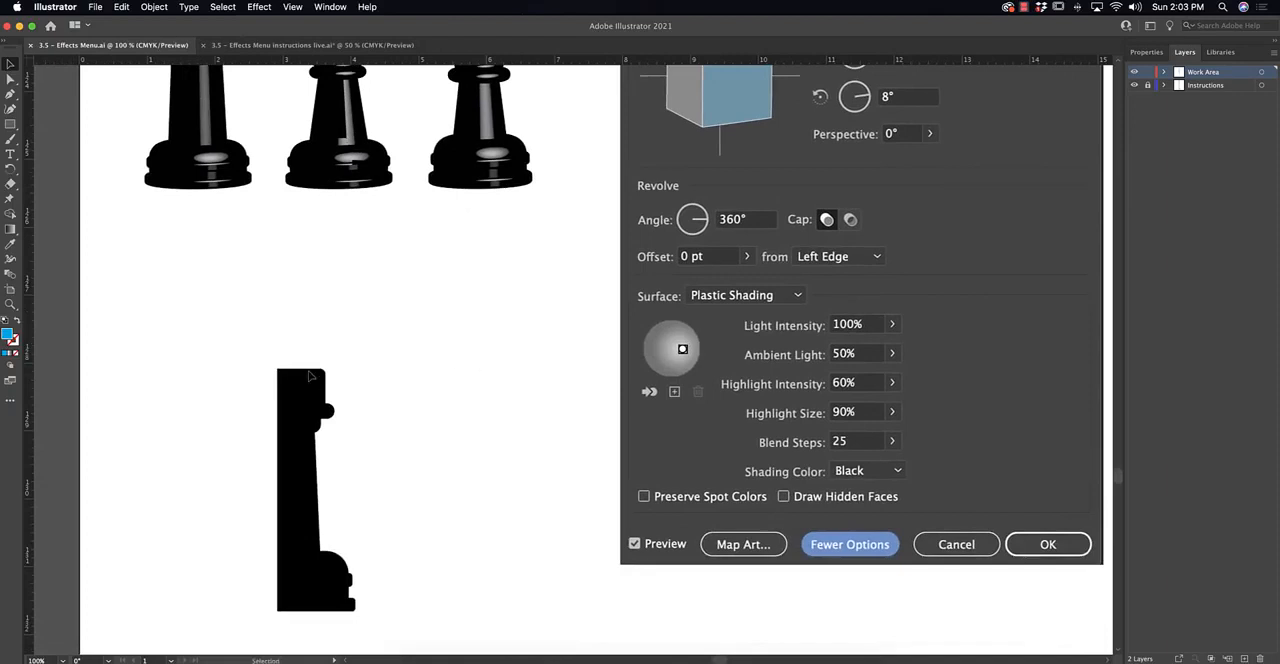
{"action": "left_click_drag", "start_coordinate": [368, 361], "coordinate": [346, 369]}
{"action": "left_click", "coordinate": [9, 125]}
{"action": "left_click", "coordinate": [9, 125]}
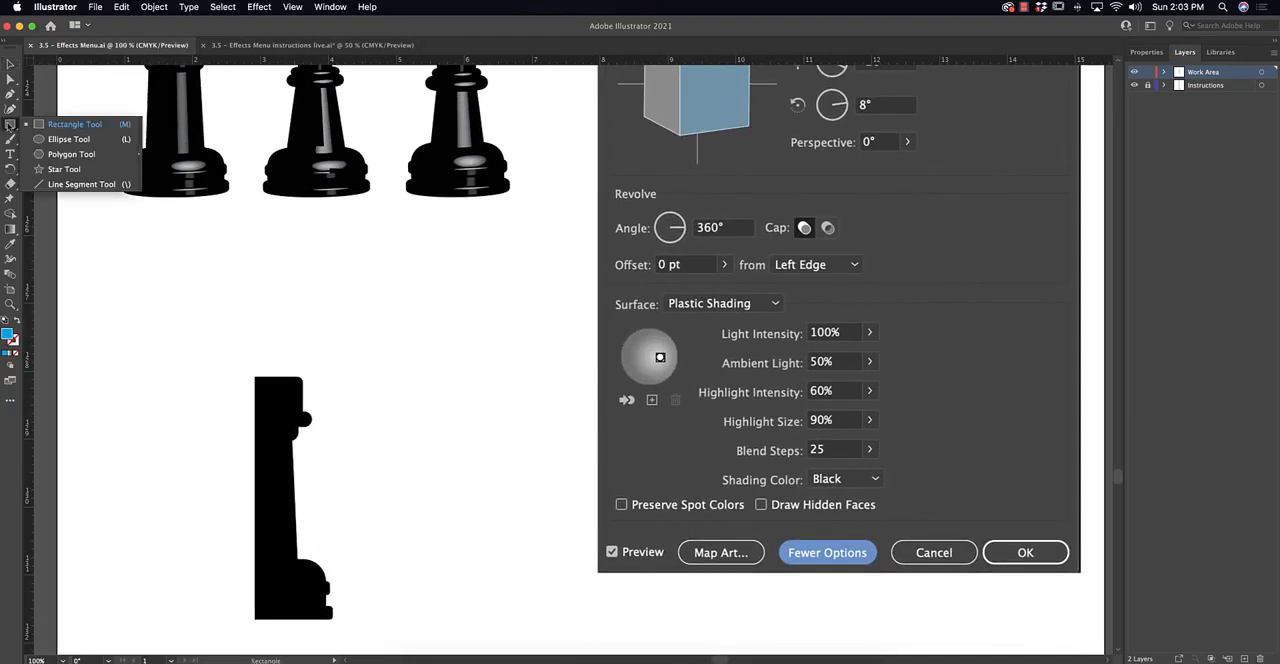
{"action": "left_click", "coordinate": [46, 124]}
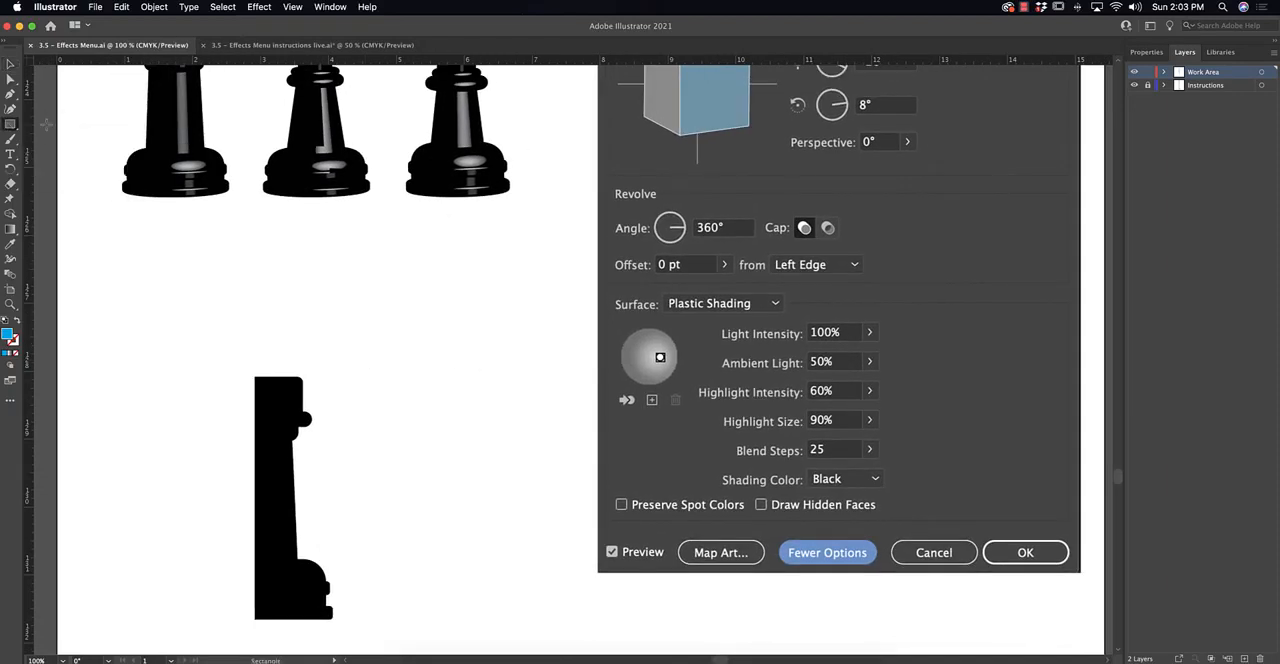
{"action": "mouse_move", "coordinate": [227, 372]}
{"action": "left_mouse_down"}
{"action": "mouse_move", "coordinate": [306, 389]}
{"action": "mouse_move", "coordinate": [303, 410]}
{"action": "mouse_move", "coordinate": [288, 385]}
{"action": "mouse_move", "coordinate": [356, 419]}
{"action": "mouse_move", "coordinate": [502, 272]}
{"action": "mouse_move", "coordinate": [487, 267]}
{"action": "left_mouse_up"}
{"action": "key", "text": "v"}
{"action": "left_click", "coordinate": [346, 414]}
Draw a rectangle for the rook's shaft and slant its outer edge to follow the black profile's taper.
{"action": "key", "text": "super+equal"}
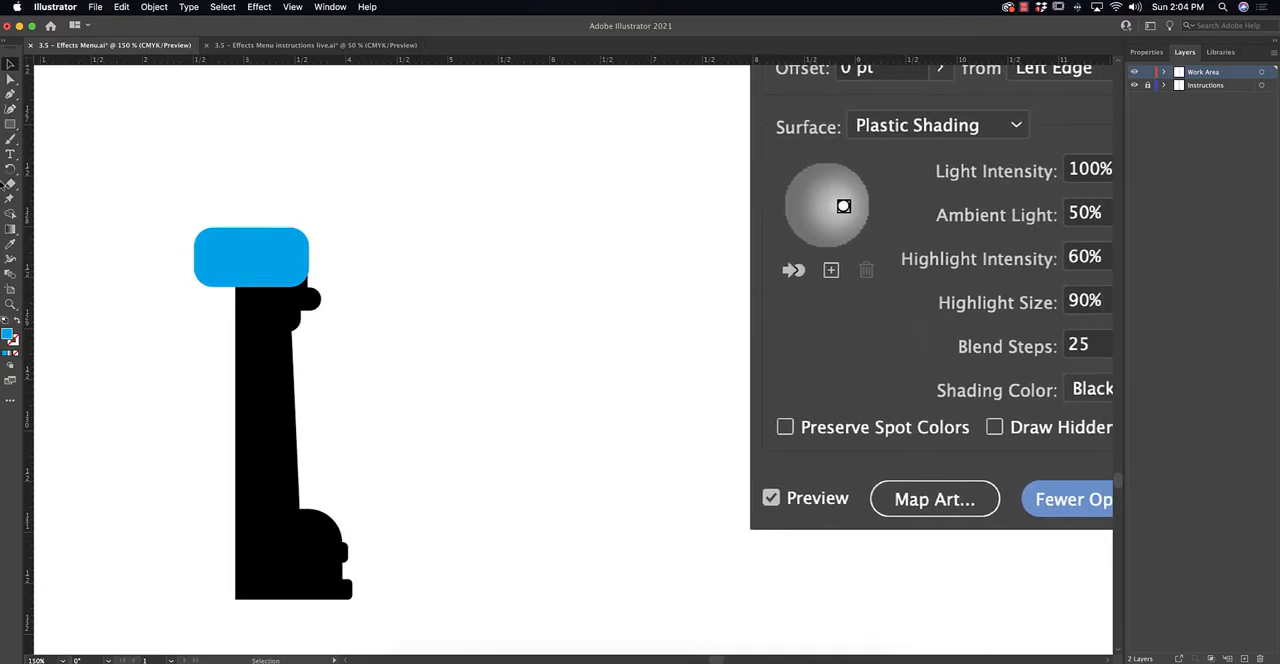
{"action": "left_click", "coordinate": [10, 124]}
{"action": "mouse_move", "coordinate": [198, 287]}
{"action": "left_mouse_down"}
{"action": "mouse_move", "coordinate": [322, 312]}
{"action": "mouse_move", "coordinate": [242, 316]}
{"action": "mouse_move", "coordinate": [301, 520]}
{"action": "left_mouse_up"}
{"action": "left_click_drag", "start_coordinate": [301, 326], "coordinate": [291, 324]}
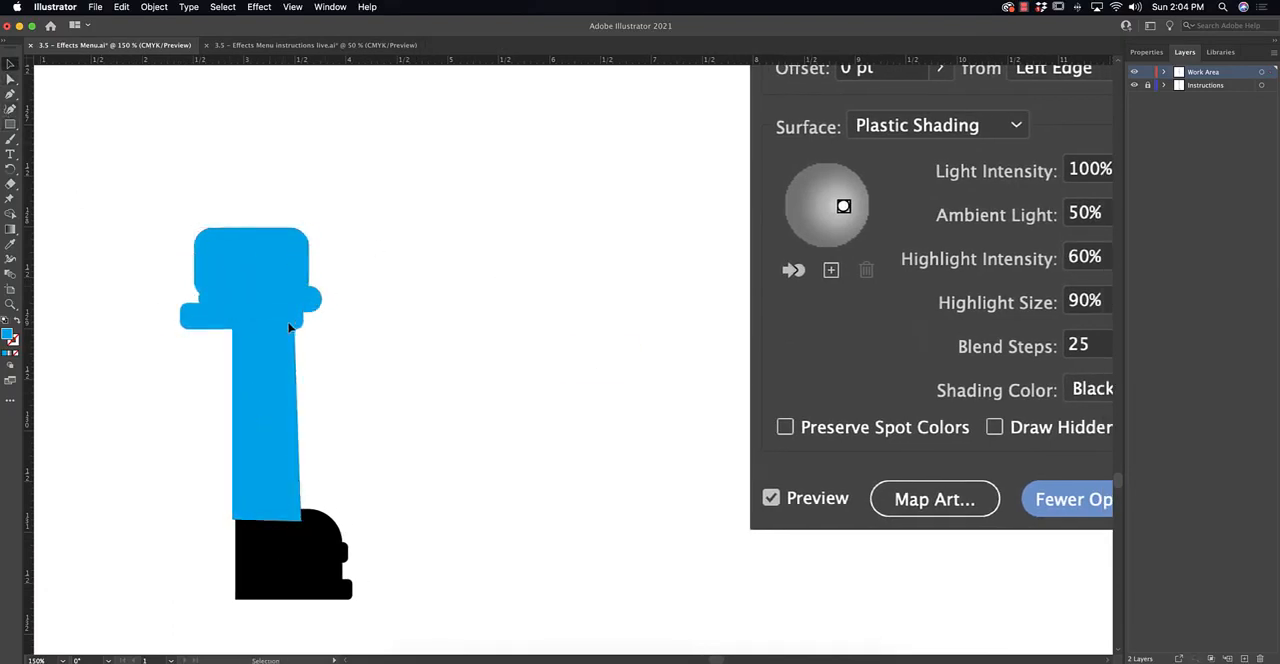
Draw the domed shape of the rook's base and a rectangle about 1.12 by 0.24 in just above the bottom slab.
{"action": "left_click_drag", "start_coordinate": [343, 508], "coordinate": [213, 580]}
{"action": "left_click_drag", "start_coordinate": [278, 316], "coordinate": [278, 357]}
{"action": "key", "text": "super+equal"}
{"action": "left_click_drag", "start_coordinate": [471, 310], "coordinate": [476, 436]}
{"action": "left_click_drag", "start_coordinate": [448, 424], "coordinate": [601, 392]}
Give the rook's stacked base shapes contrasting fills, with orange for the rectangle and dark navy for the dome.
{"action": "left_click", "coordinate": [1146, 52]}
{"action": "left_click", "coordinate": [1136, 189]}
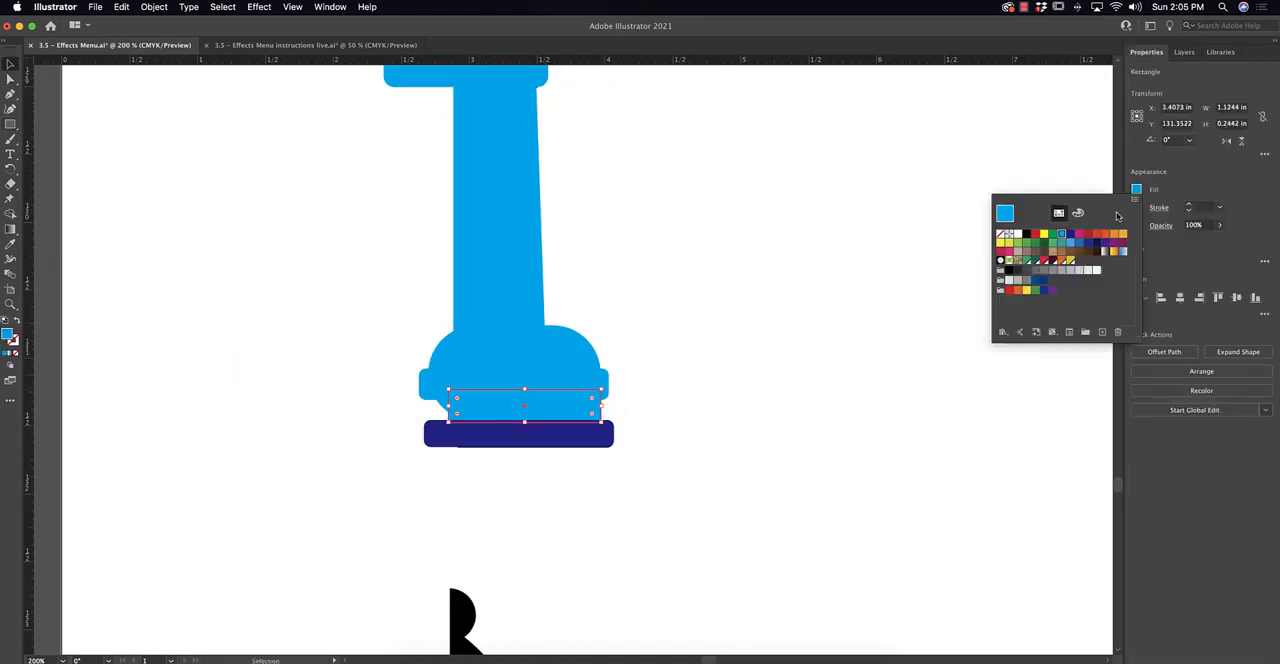
{"action": "left_click", "coordinate": [500, 358]}
{"action": "left_click", "coordinate": [1084, 247]}
Fill the rook's shaft with pink, the collar with dark maroon and the band under the head with green.
{"action": "left_click_drag", "start_coordinate": [520, 220], "coordinate": [507, 332]}
{"action": "left_click", "coordinate": [486, 329]}
{"action": "left_click", "coordinate": [1136, 189]}
{"action": "left_click", "coordinate": [451, 186]}
{"action": "left_click", "coordinate": [550, 164]}
{"action": "left_click", "coordinate": [1046, 240]}
{"action": "key", "text": "super+minus"}
{"action": "left_click_drag", "start_coordinate": [677, 172], "coordinate": [674, 185]}
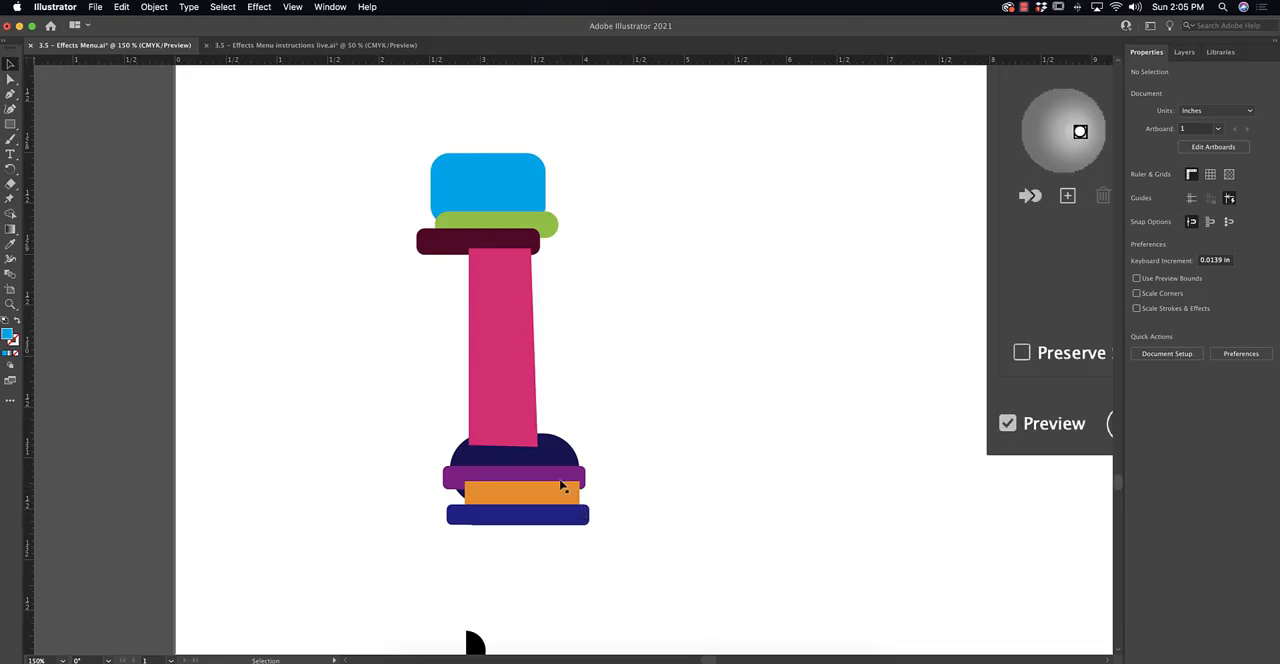
Move the coloured rook shapes beside the black profile and draw a dark brown rectangle about 1.40 by 4.35 in against the profile's straight edge.
{"action": "left_click_drag", "start_coordinate": [677, 528], "coordinate": [694, 202]}
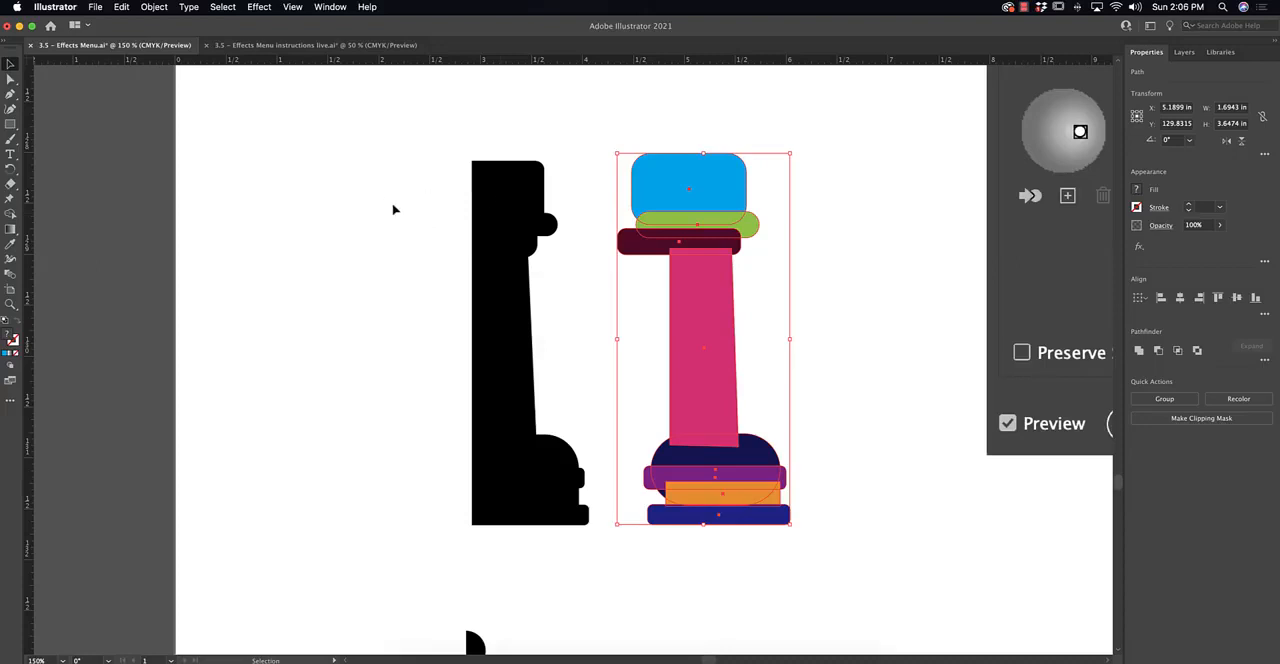
{"action": "left_click", "coordinate": [462, 214]}
{"action": "left_click", "coordinate": [10, 124]}
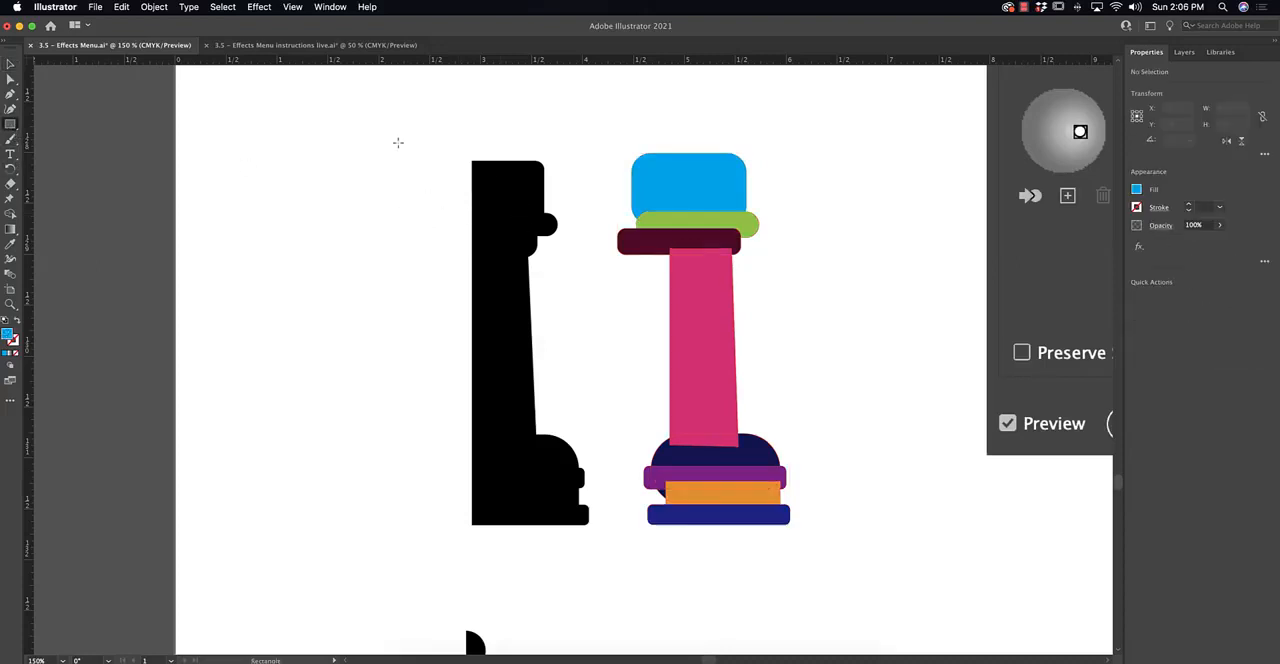
{"action": "mouse_move", "coordinate": [330, 130]}
{"action": "left_mouse_down"}
{"action": "mouse_move", "coordinate": [435, 275]}
{"action": "mouse_move", "coordinate": [474, 575]}
{"action": "left_mouse_up"}
{"action": "key", "text": "v"}
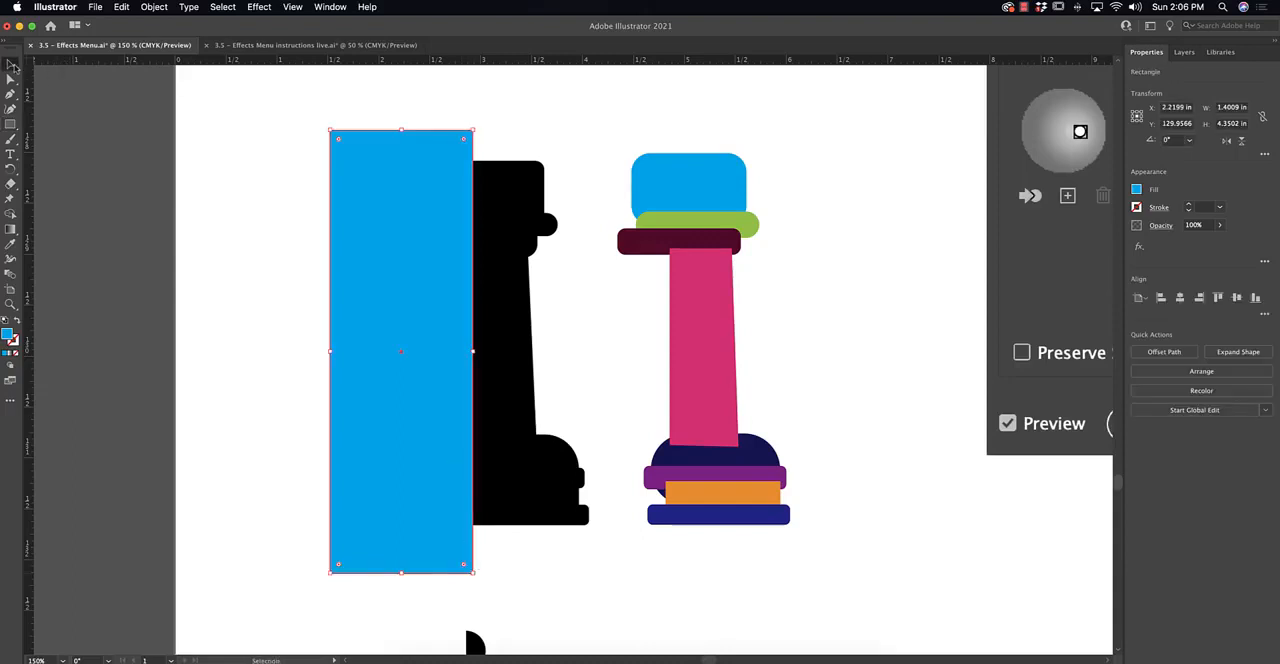
{"action": "left_click", "coordinate": [1136, 189]}
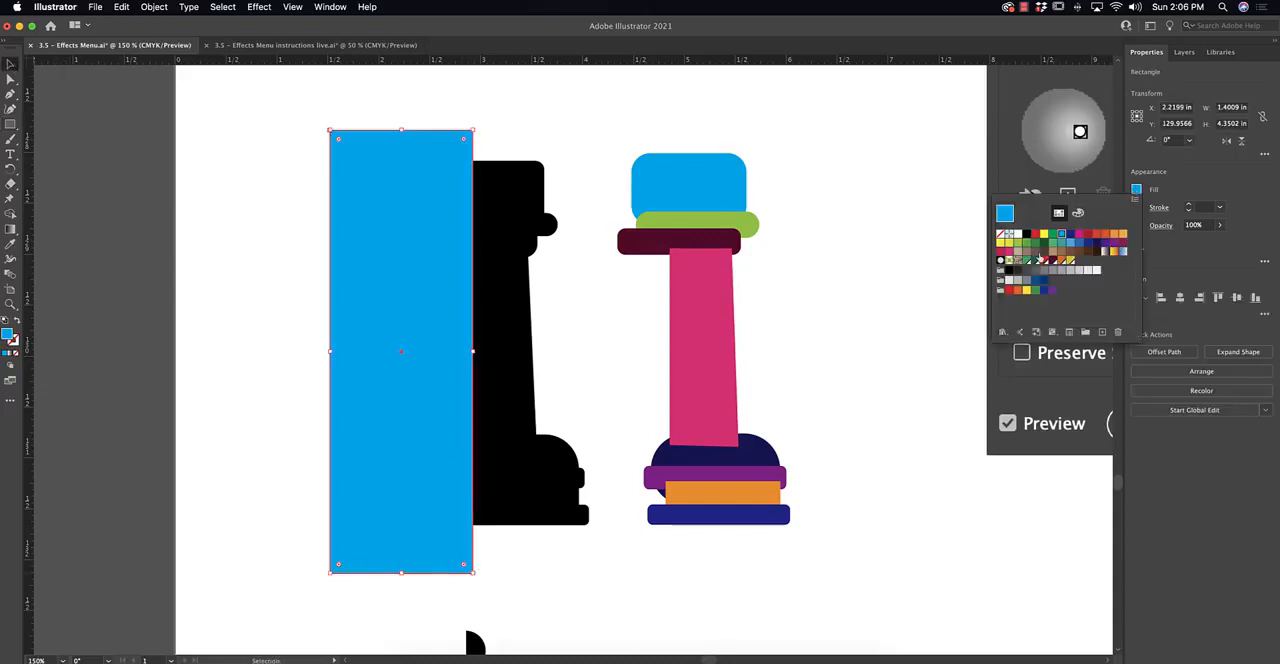
{"action": "left_click", "coordinate": [1041, 257]}
Move the coloured rook shapes back over the black profile so their inner ends overlap the brown rectangle.
{"action": "left_click_drag", "start_coordinate": [609, 122], "coordinate": [820, 524]}
{"action": "left_click_drag", "start_coordinate": [731, 452], "coordinate": [542, 447]}
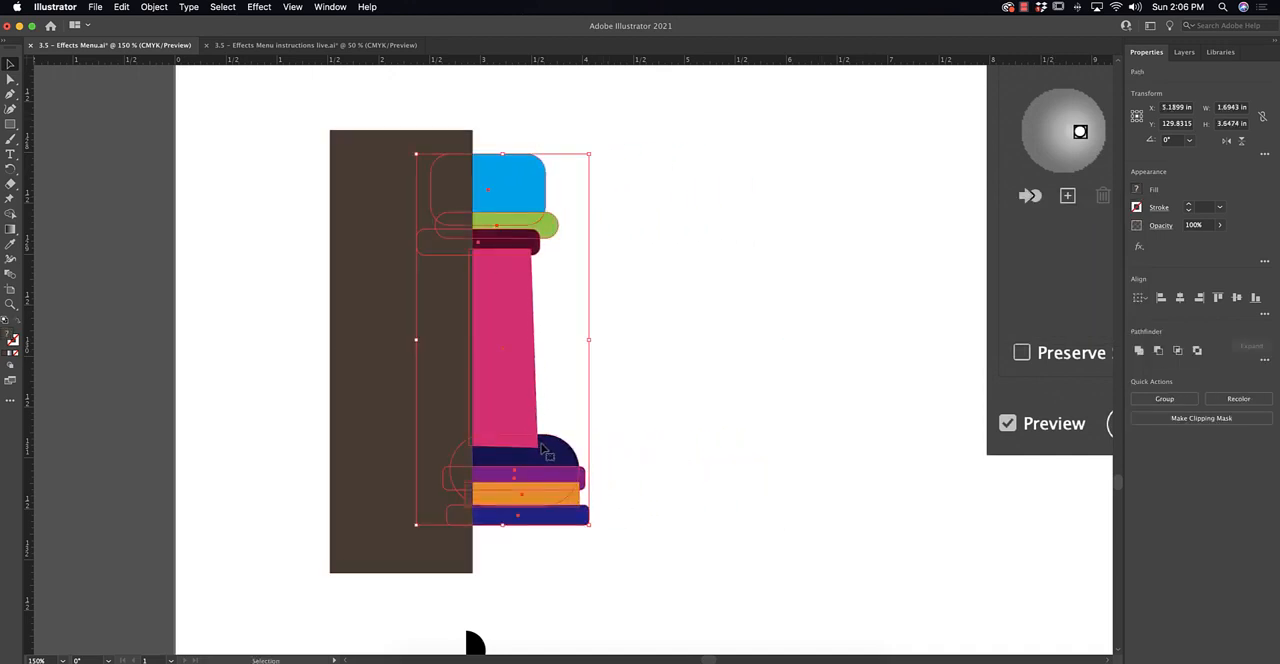
{"action": "left_click", "coordinate": [681, 451]}
With Shape Builder, remove the brown rectangle and everything beyond the straight centre edge, and merge the remaining coloured pieces into one rook profile.
{"action": "left_click_drag", "start_coordinate": [702, 548], "coordinate": [400, 150]}
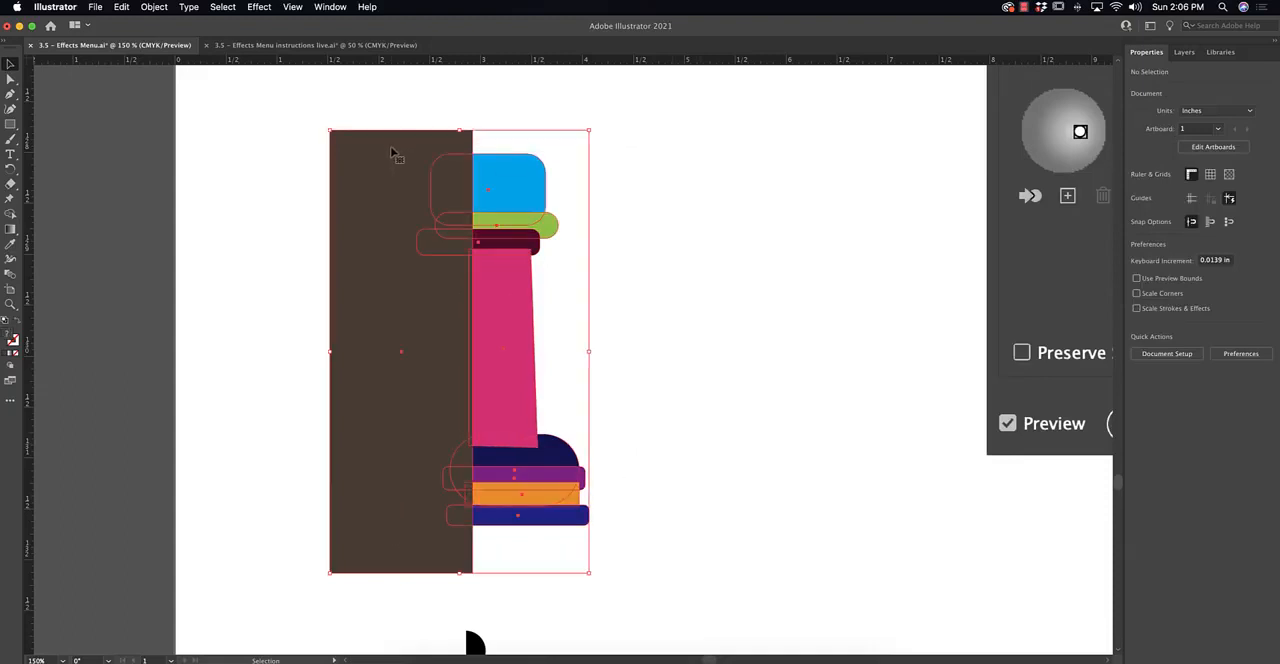
{"action": "left_click", "coordinate": [10, 214]}
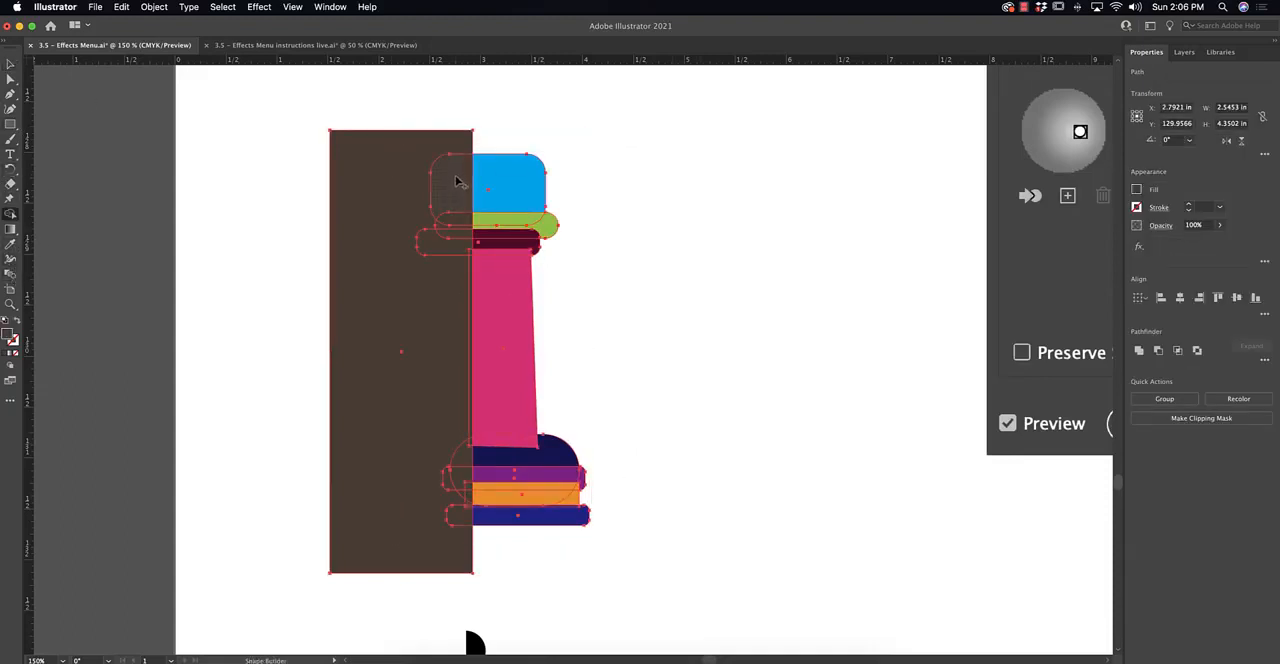
{"action": "mouse_move", "coordinate": [455, 188]}
{"action": "left_mouse_down"}
{"action": "mouse_move", "coordinate": [446, 543]}
{"action": "mouse_move", "coordinate": [470, 426]}
{"action": "mouse_move", "coordinate": [469, 500]}
{"action": "mouse_move", "coordinate": [444, 484]}
{"action": "left_mouse_up"}
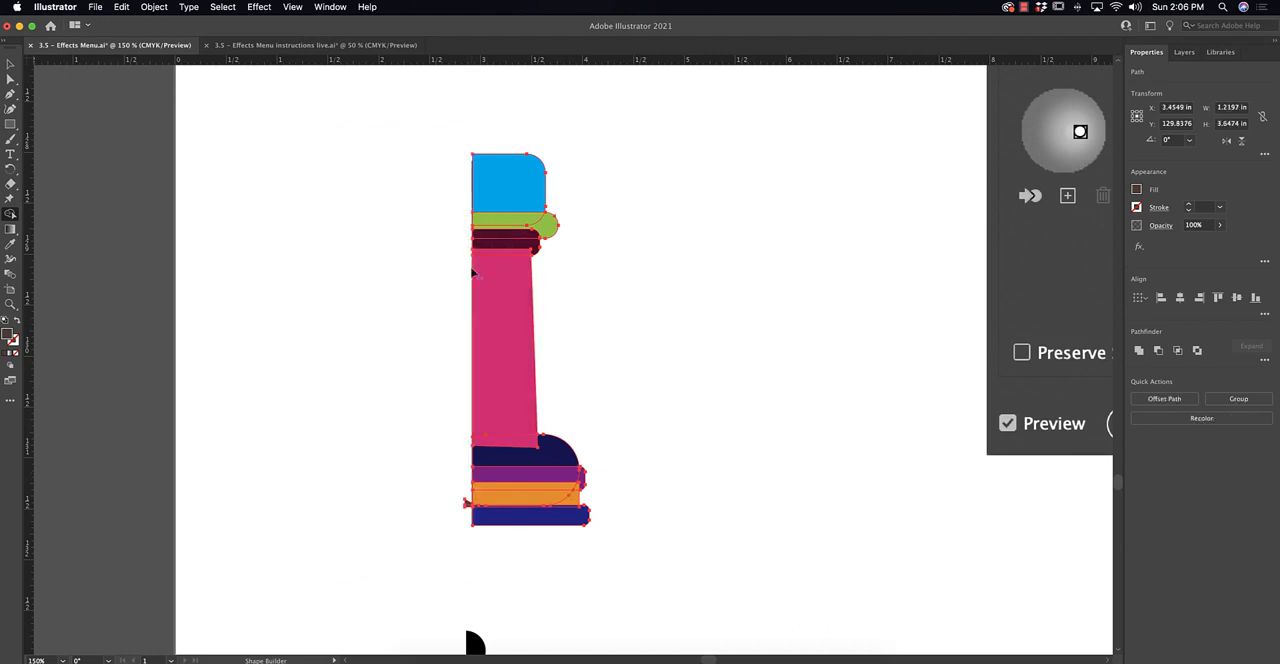
{"action": "left_click", "coordinate": [467, 503], "text": "alt"}
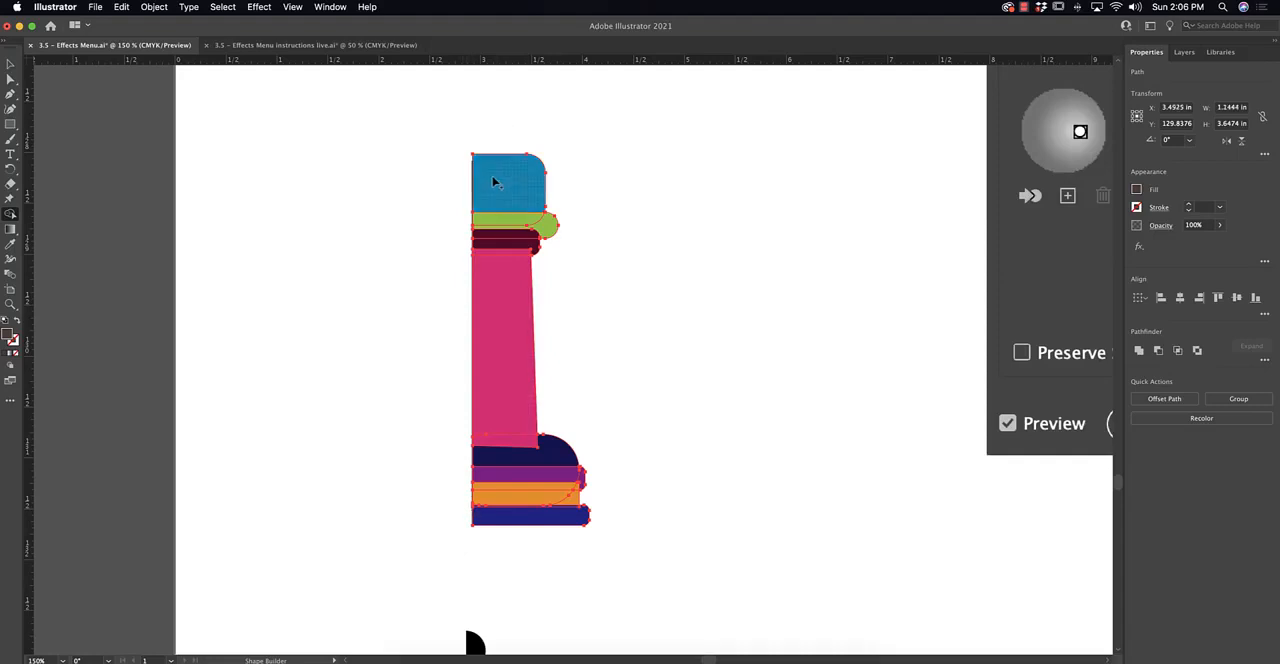
{"action": "mouse_move", "coordinate": [497, 183]}
{"action": "left_mouse_down"}
{"action": "mouse_move", "coordinate": [528, 398]}
{"action": "mouse_move", "coordinate": [600, 541]}
{"action": "left_mouse_up"}
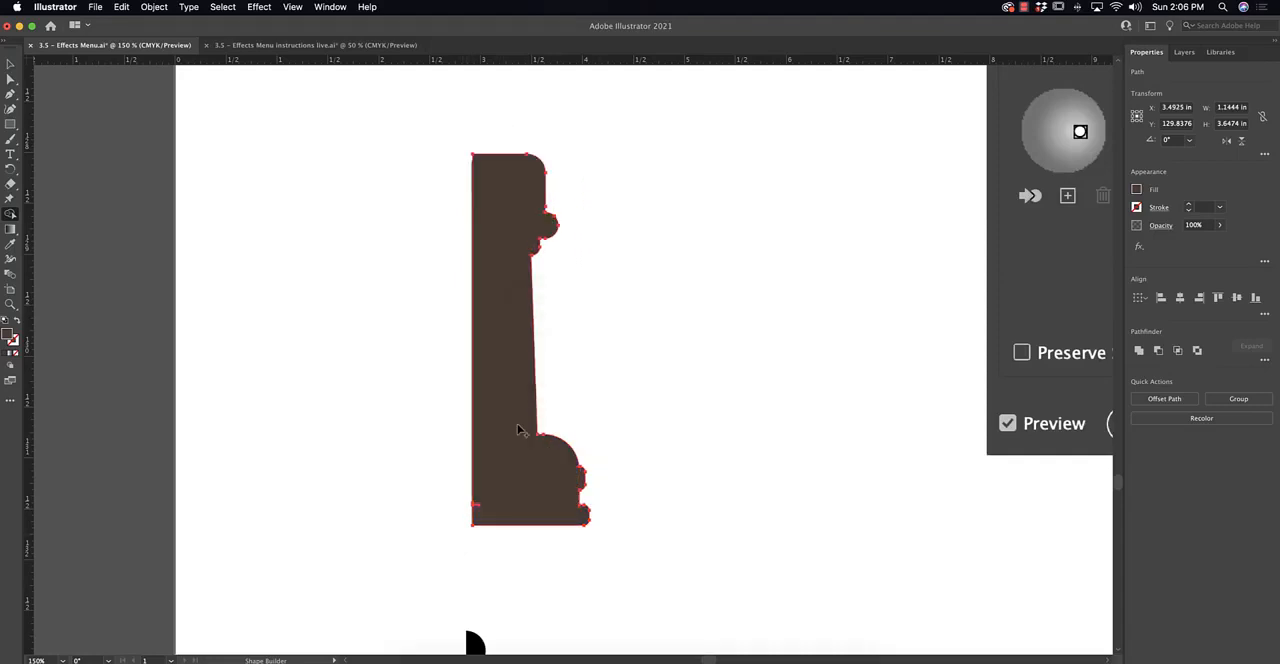
Move the merged rook profile beside the black one and delete the stray path near its base.
{"action": "key", "text": "c"}
{"action": "key", "text": "v"}
{"action": "left_click_drag", "start_coordinate": [508, 431], "coordinate": [719, 431]}
{"action": "left_click", "coordinate": [637, 527]}
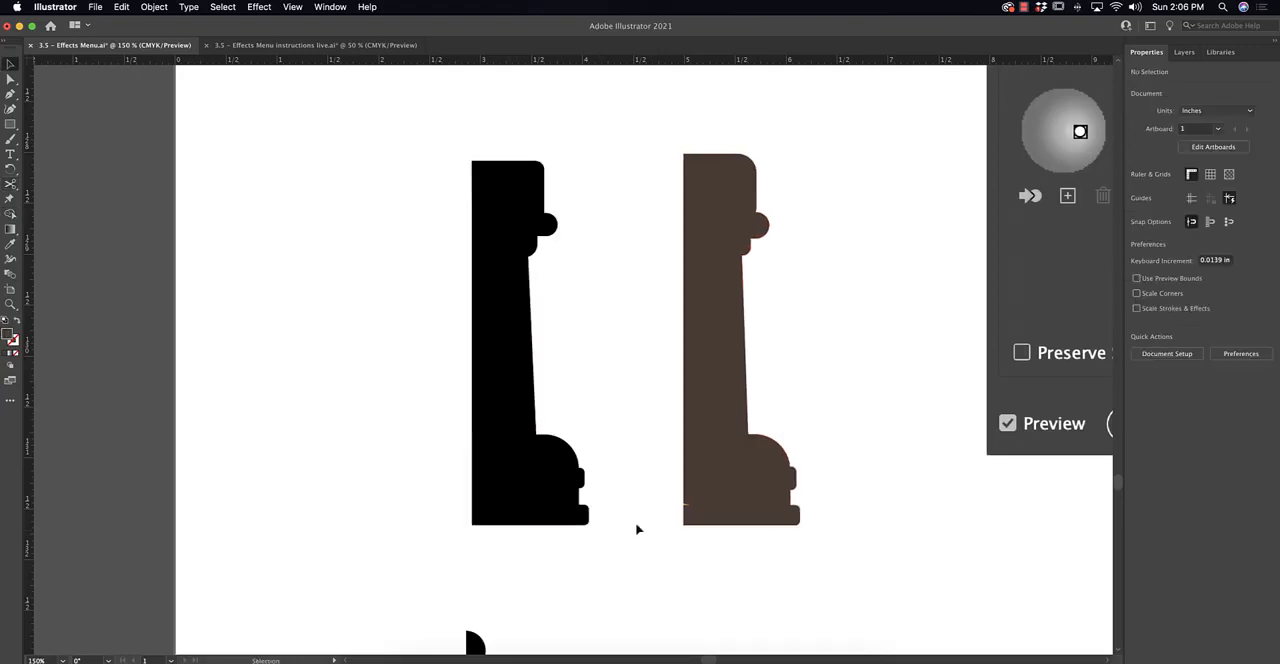
{"action": "left_click", "coordinate": [686, 504]}
{"action": "key", "text": "Delete"}
Select the brown rook half-profile beside the 3D Revolve Options reference image.
{"action": "key", "text": "super+minus"}
{"action": "key", "text": "super+minus"}
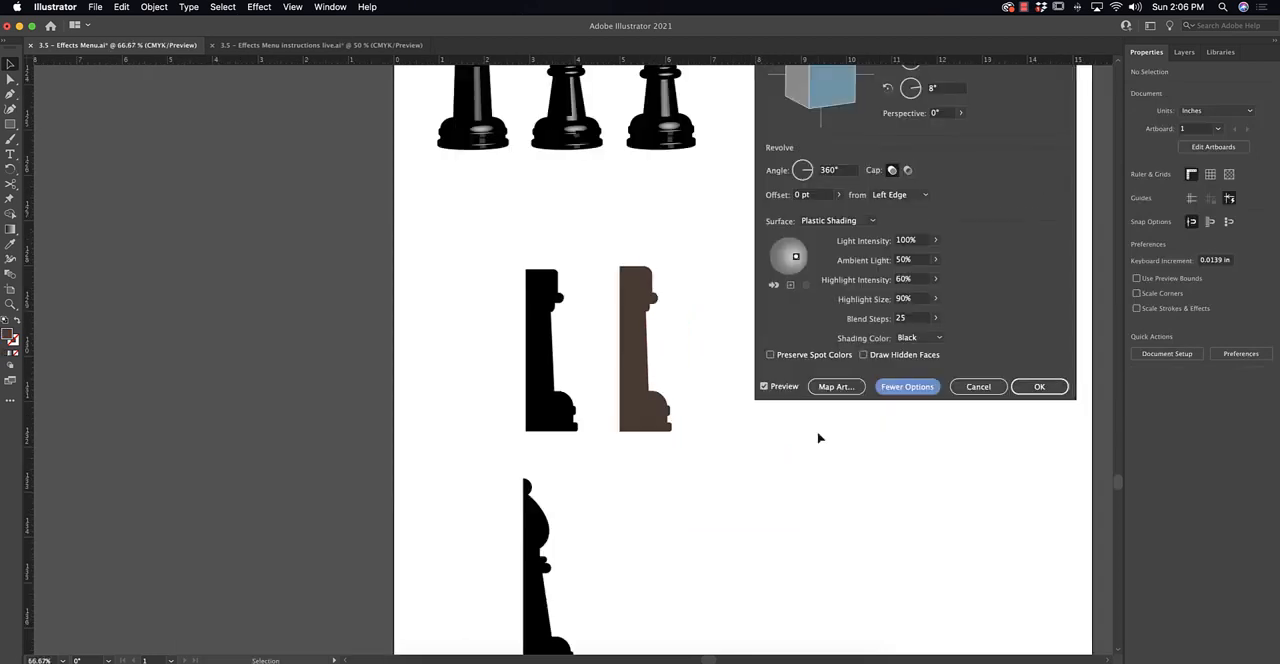
{"action": "left_click_drag", "start_coordinate": [685, 376], "coordinate": [505, 503]}
{"action": "left_click", "coordinate": [451, 459]}
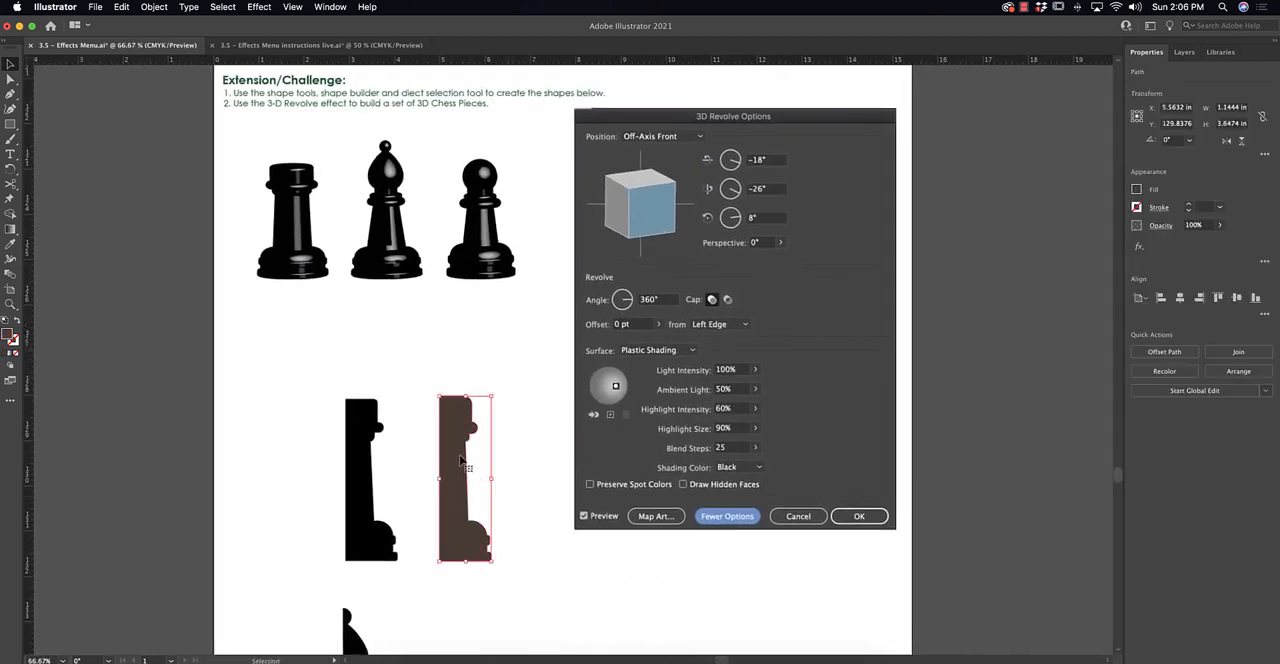